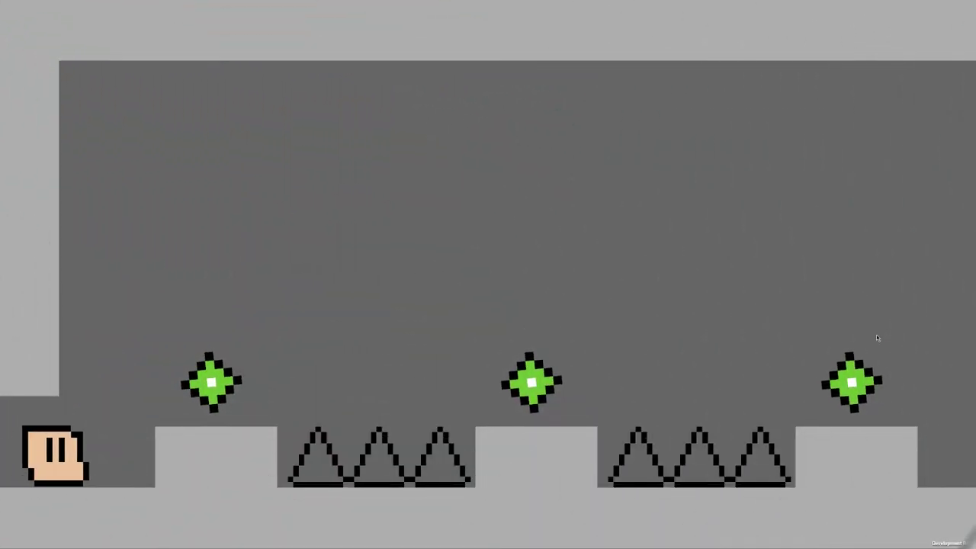
- Jump the pixel player to collect the gems, then jump the respawned player over the spikes
{"action": "key", "text": "space"}
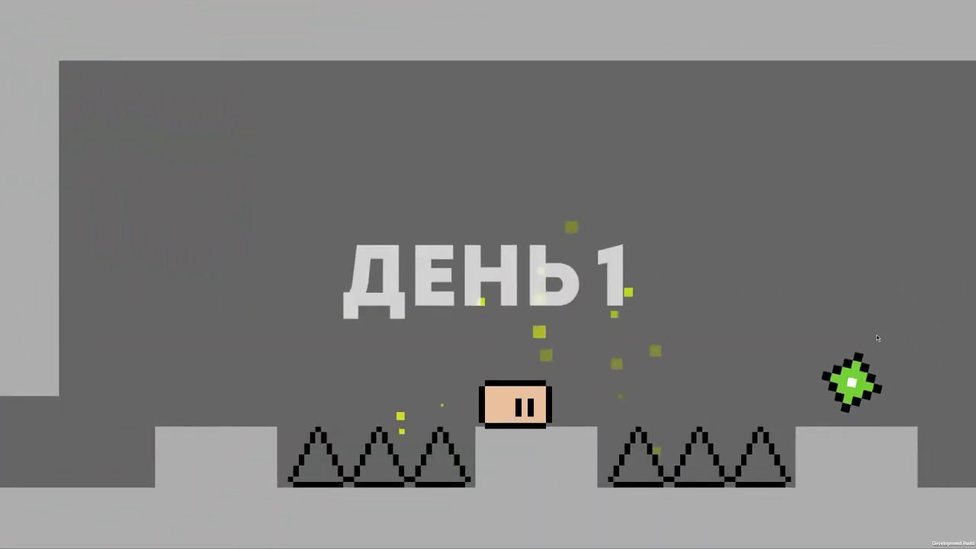
{"action": "key", "text": "space"}
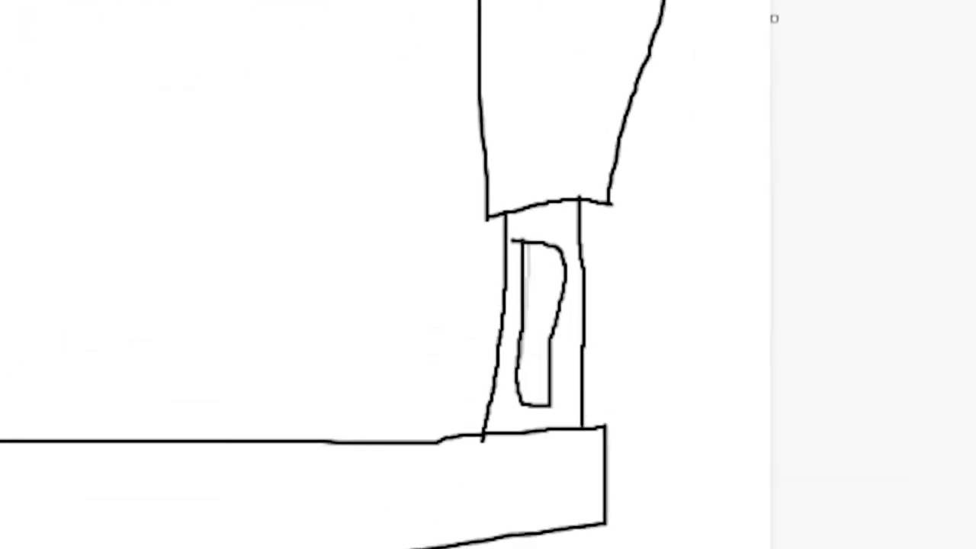
- Fill the column between the blocks and the rectangle's outline band with blue in Paint
{"action": "left_click", "coordinate": [579, 390]}
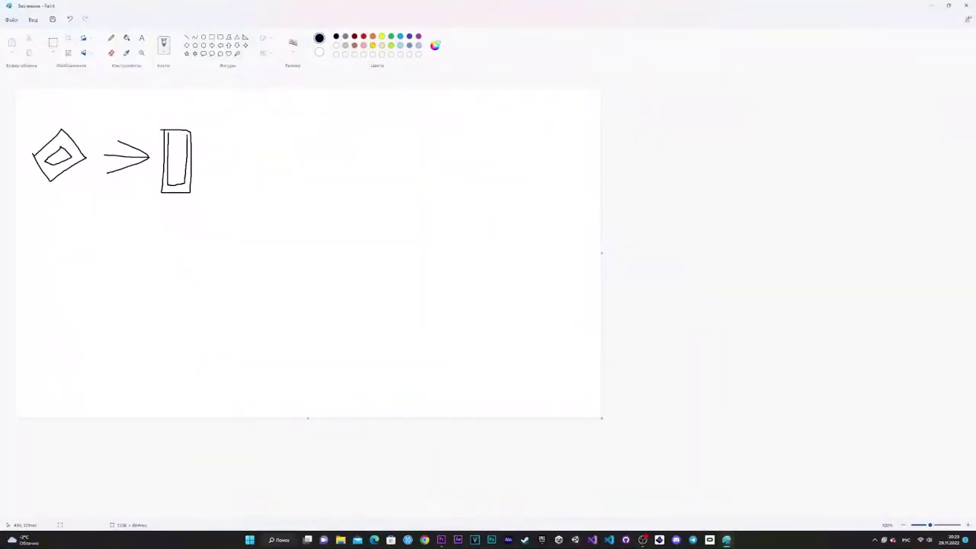
{"action": "left_click", "coordinate": [164, 154]}
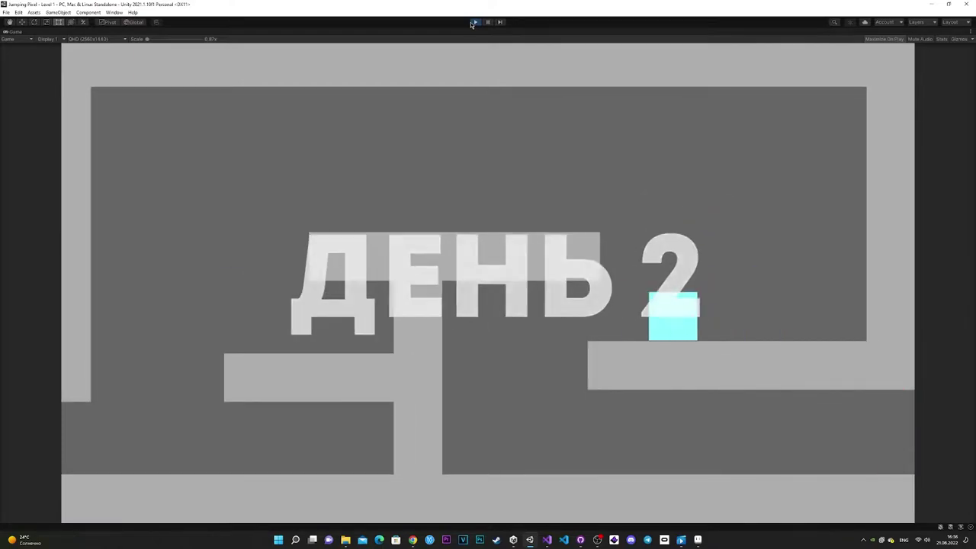
- Make the cyan cube leap left off the right platform
{"action": "key", "text": "Left"}
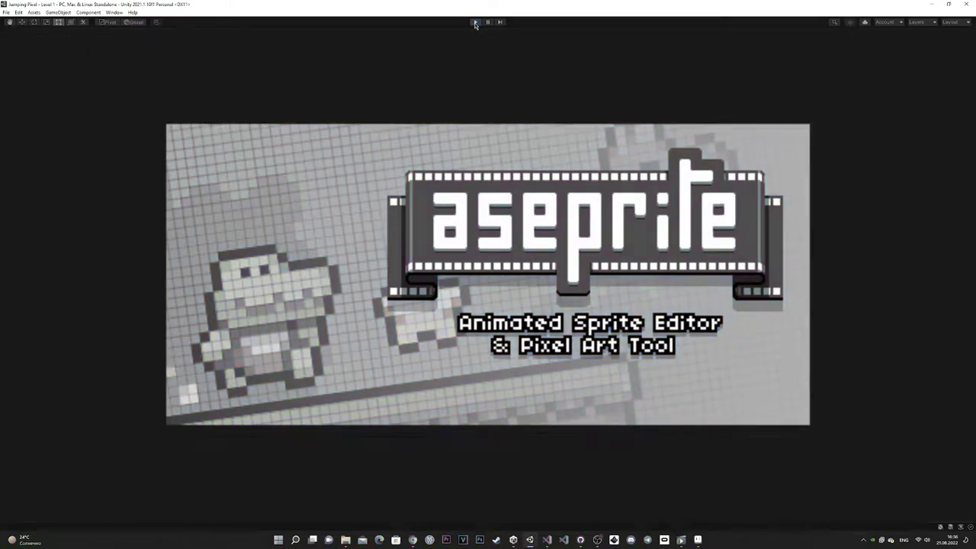
- Stop play mode and pan the level, then pick a save location for Aseprite's exported sprite sheet
{"action": "left_click", "coordinate": [475, 23]}
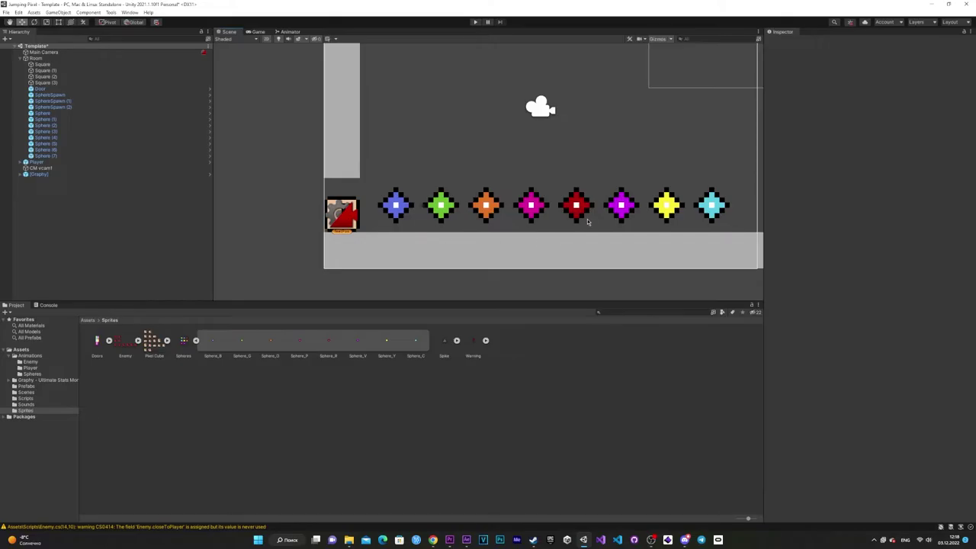
{"action": "middle_click_drag", "start_coordinate": [587, 221], "coordinate": [513, 223]}
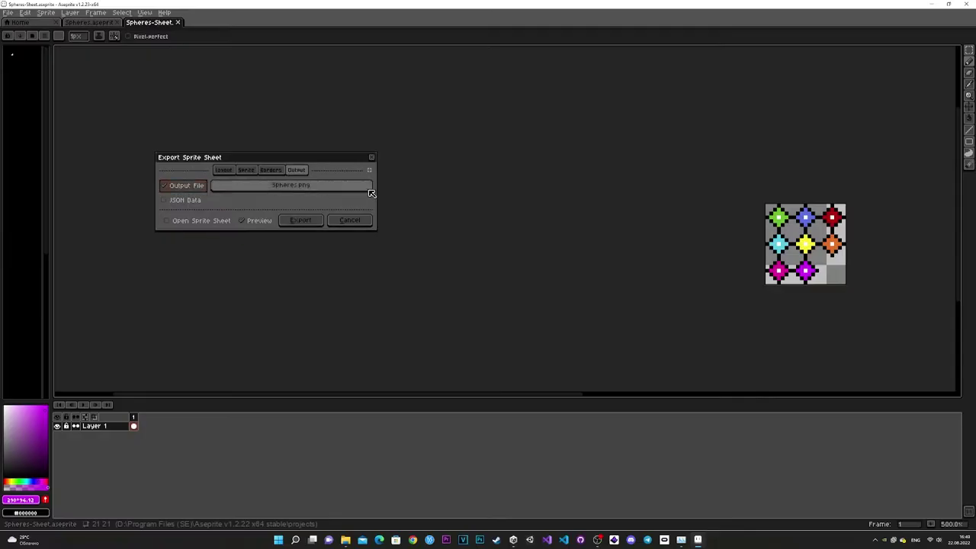
{"action": "left_click", "coordinate": [358, 188]}
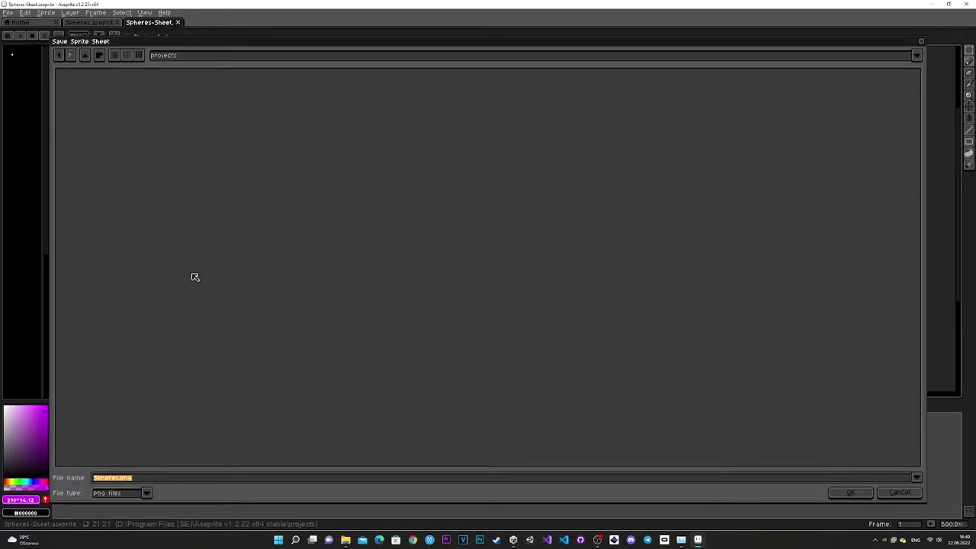
{"action": "left_click", "coordinate": [221, 58]}
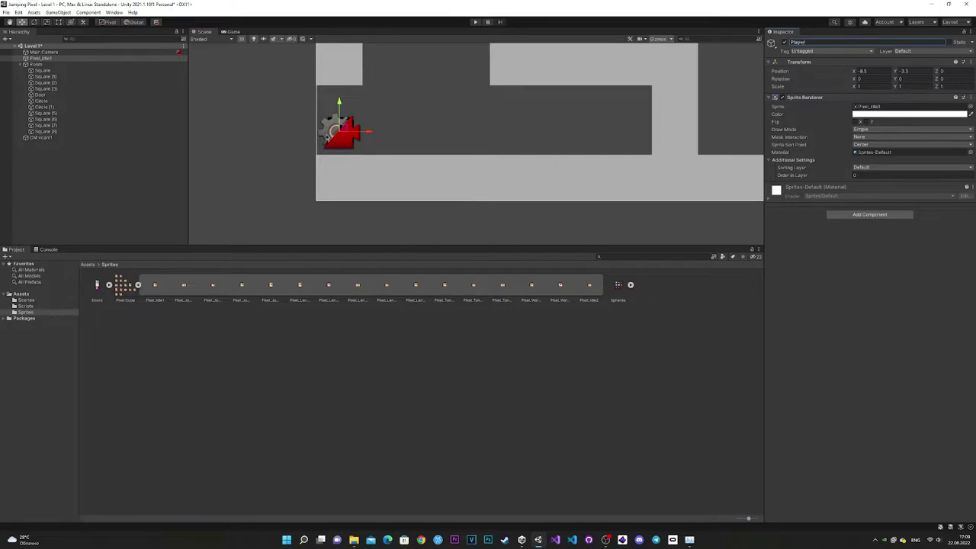
- Rename the object to Player, test-run it with Right and Space jumps, and stop play
{"action": "left_click", "coordinate": [61, 58]}
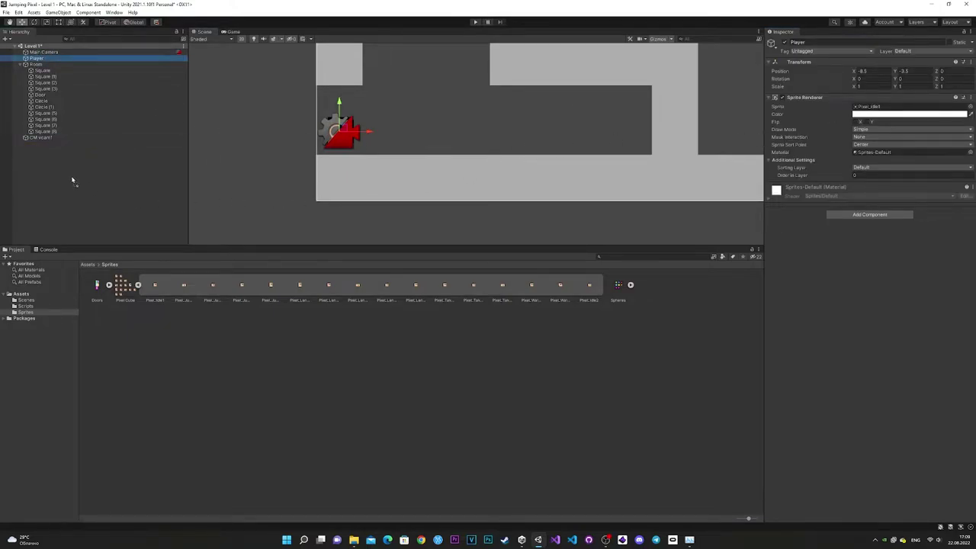
{"action": "left_click", "coordinate": [65, 137]}
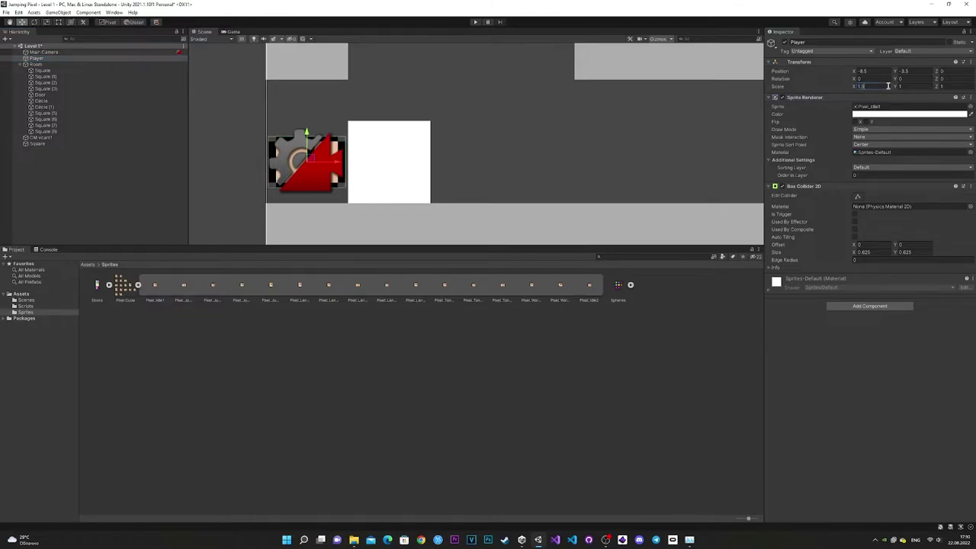
{"action": "left_click", "coordinate": [475, 22]}
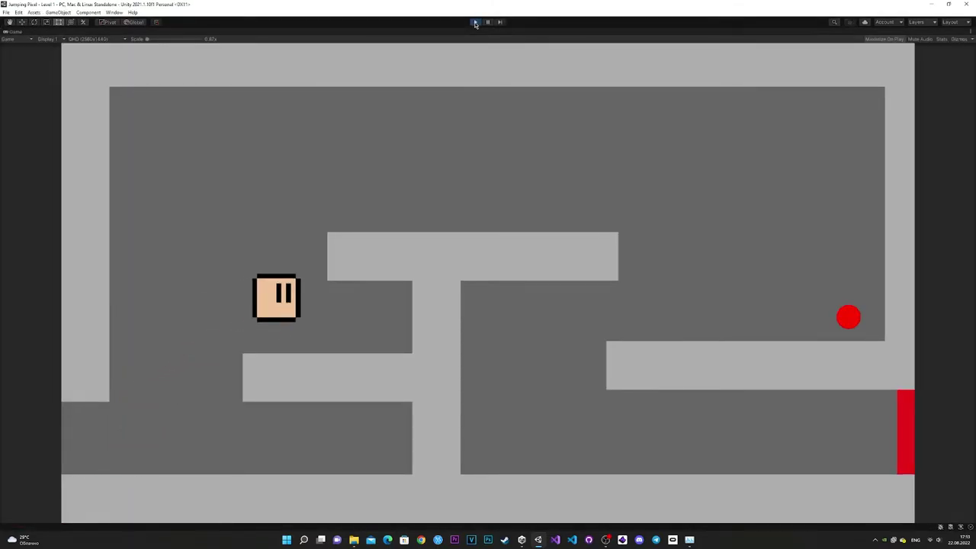
{"action": "key", "text": "Right"}
{"action": "key", "text": "space"}
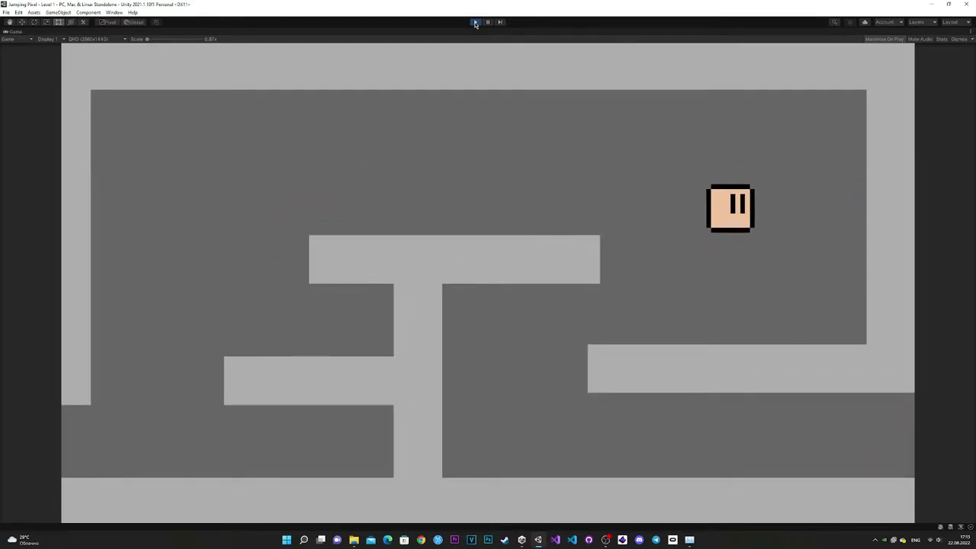
{"action": "left_click", "coordinate": [475, 22]}
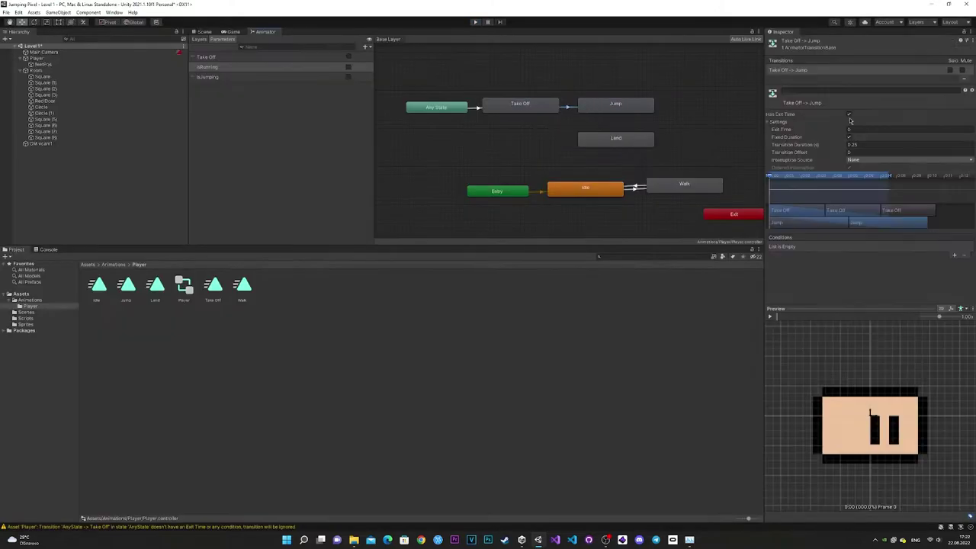
{"action": "left_click", "coordinate": [451, 145]}
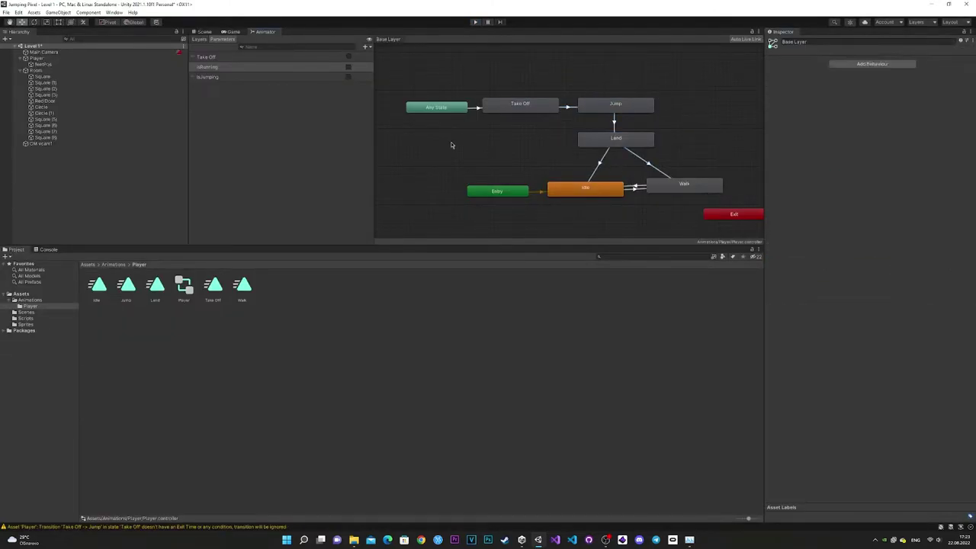
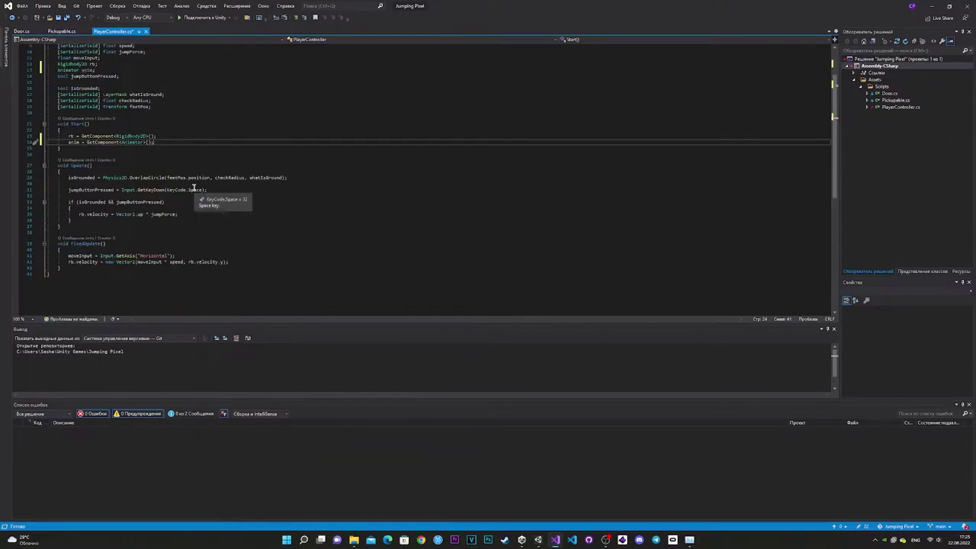
- Start a new if line below the jump block in Update to set the isJumping animator flag
{"action": "key", "text": "Return"}
{"action": "key", "text": "Return"}
{"action": "type", "text": "if(s"}
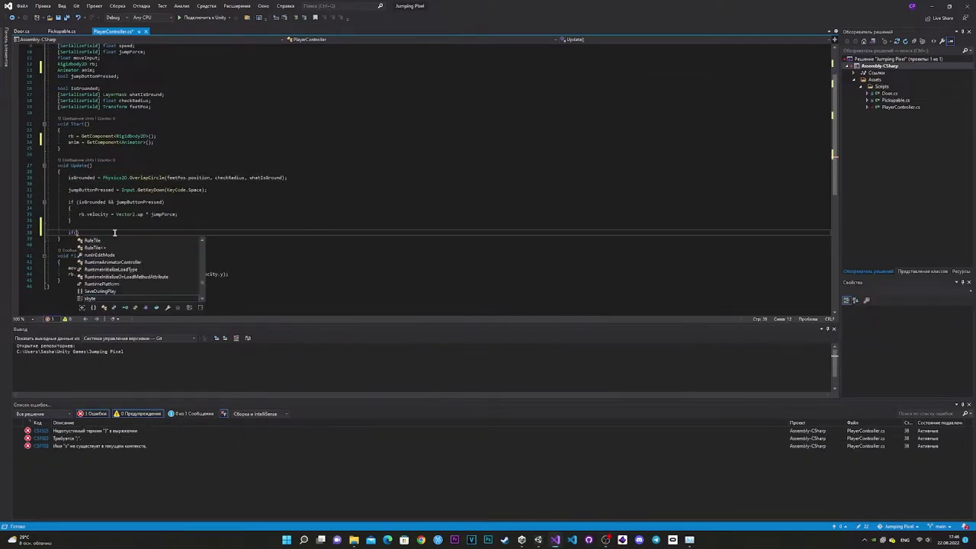
{"action": "type", "text": "\"is"}
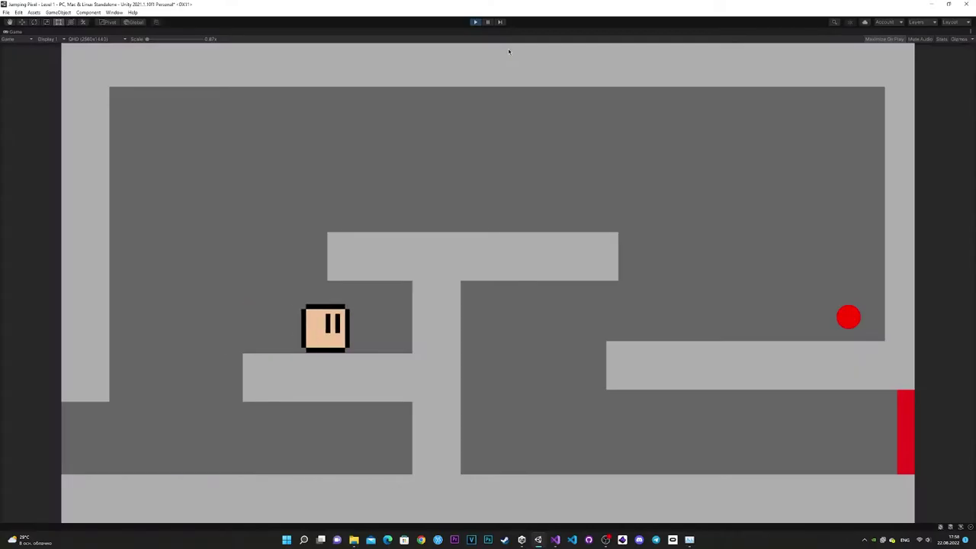
- Jump the character right and up across the Level 1 platforms with Space and the Right arrow
{"action": "key", "text": "space"}
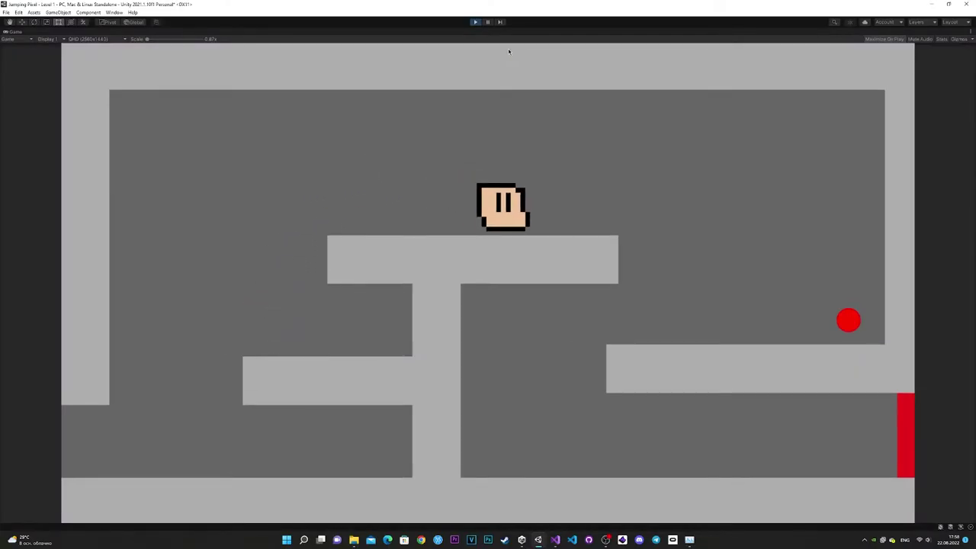
{"action": "key", "text": "Right"}
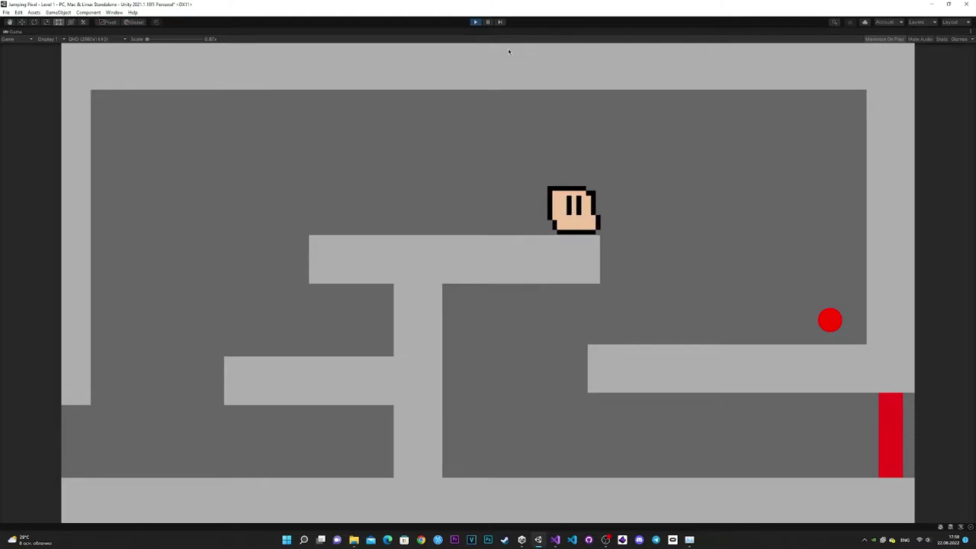
{"action": "key", "text": "space"}
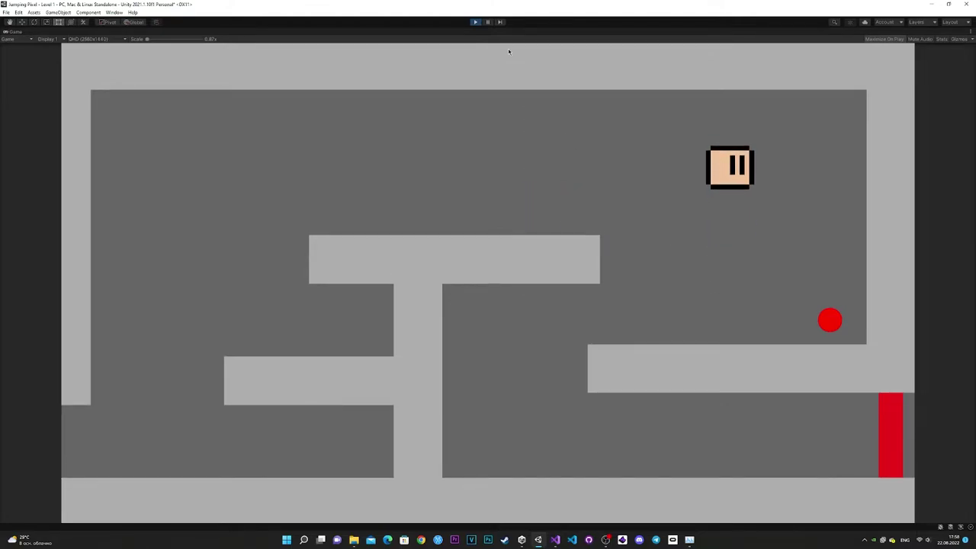
{"action": "key", "text": "space"}
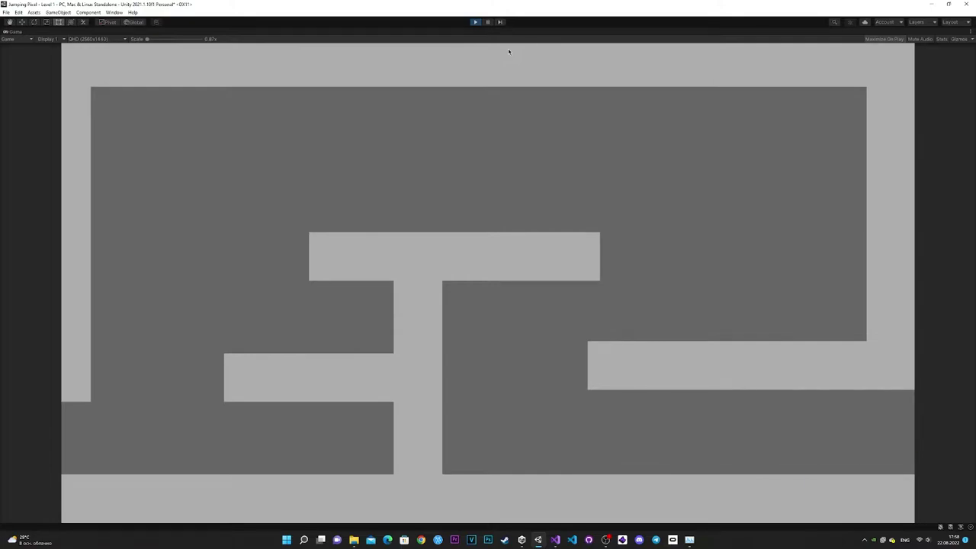
- Stop the game, then generate a Jump sound in Bfxr and export it as a WAV
{"action": "left_click", "coordinate": [475, 22]}
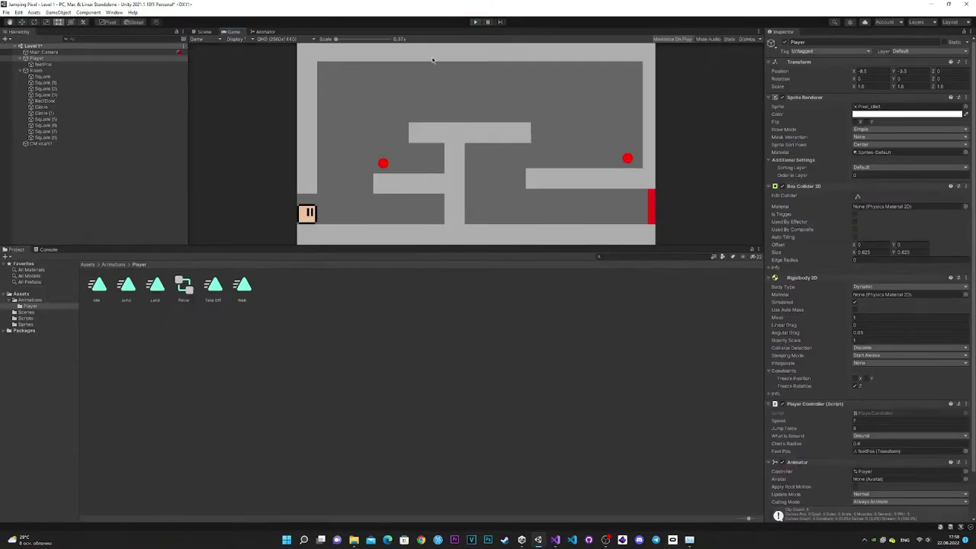
{"action": "left_click", "coordinate": [46, 106]}
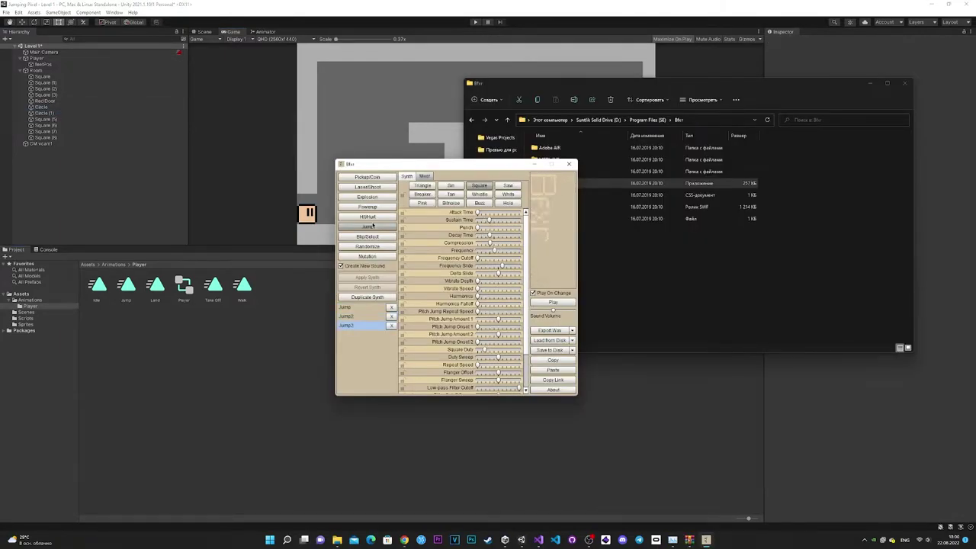
{"action": "left_click", "coordinate": [373, 225]}
{"action": "left_click", "coordinate": [373, 225]}
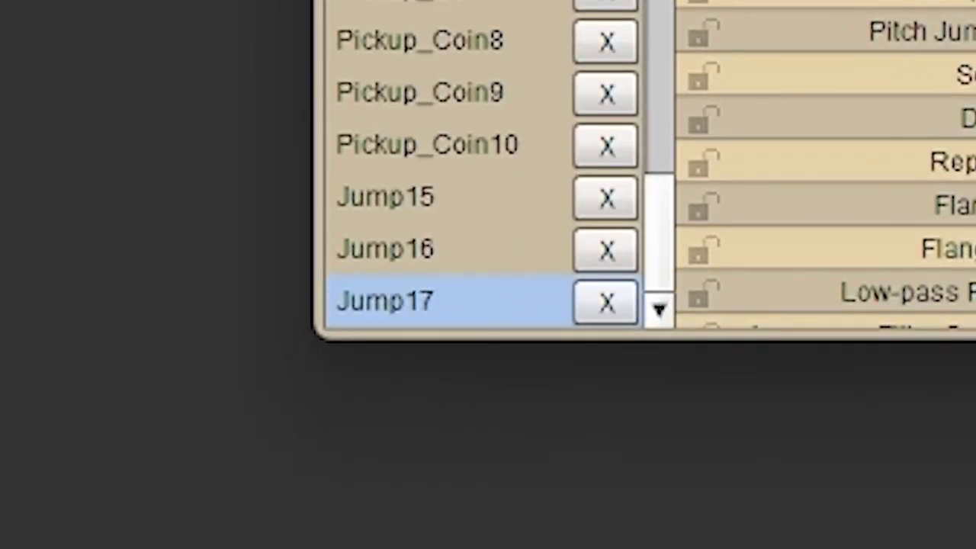
{"action": "left_click", "coordinate": [584, 257]}
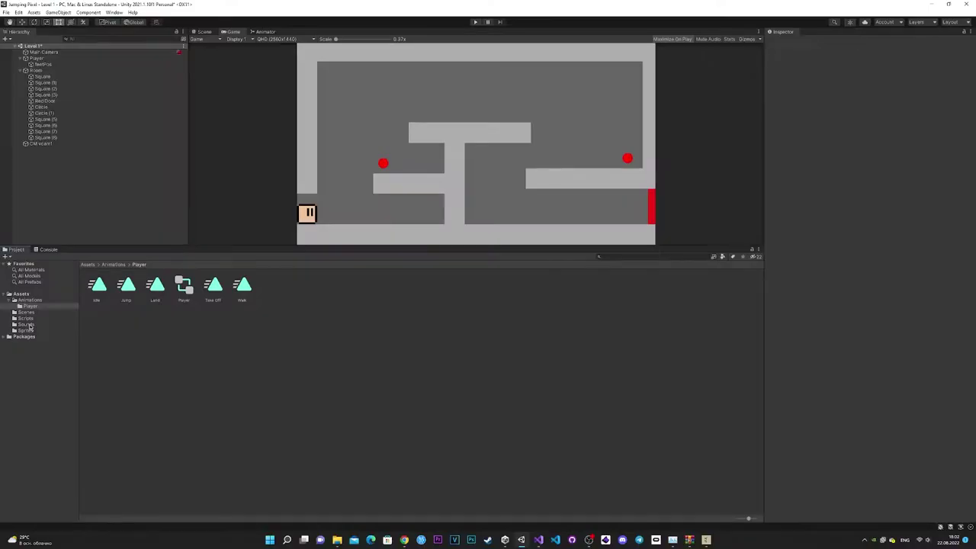
- Preview the Jump clip in Assets/Sounds, then jump right across platforms to collect the red dot
{"action": "left_click", "coordinate": [32, 326]}
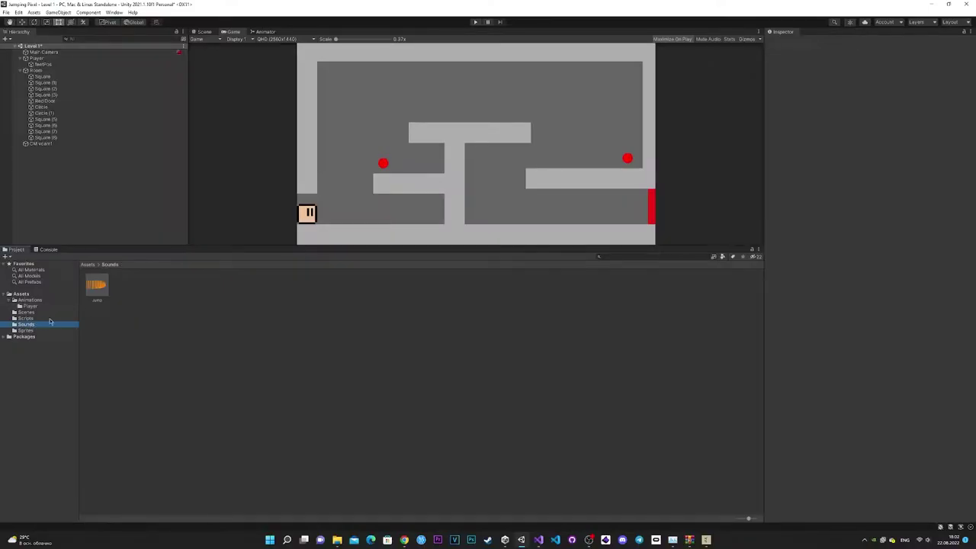
{"action": "double_click", "coordinate": [106, 289]}
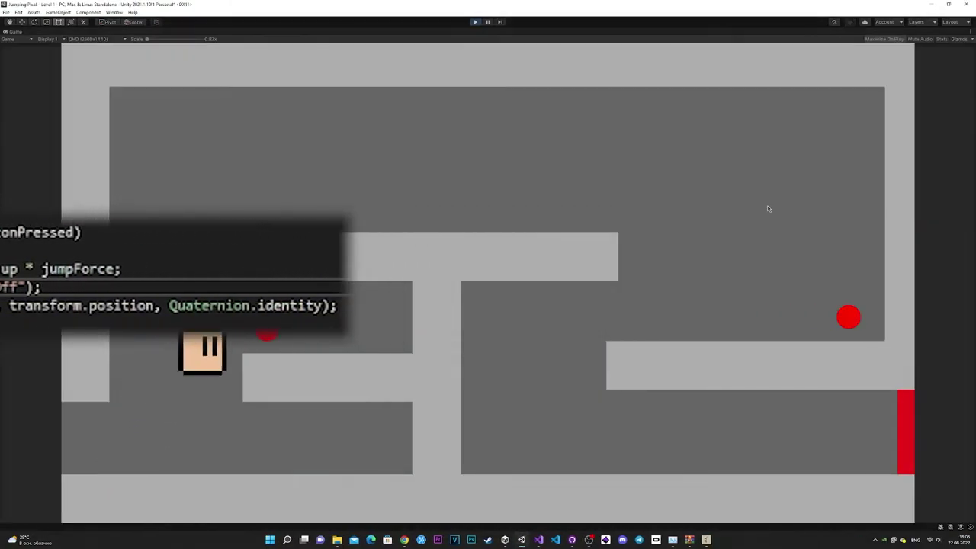
{"action": "key", "text": "Right"}
{"action": "key", "text": "space"}
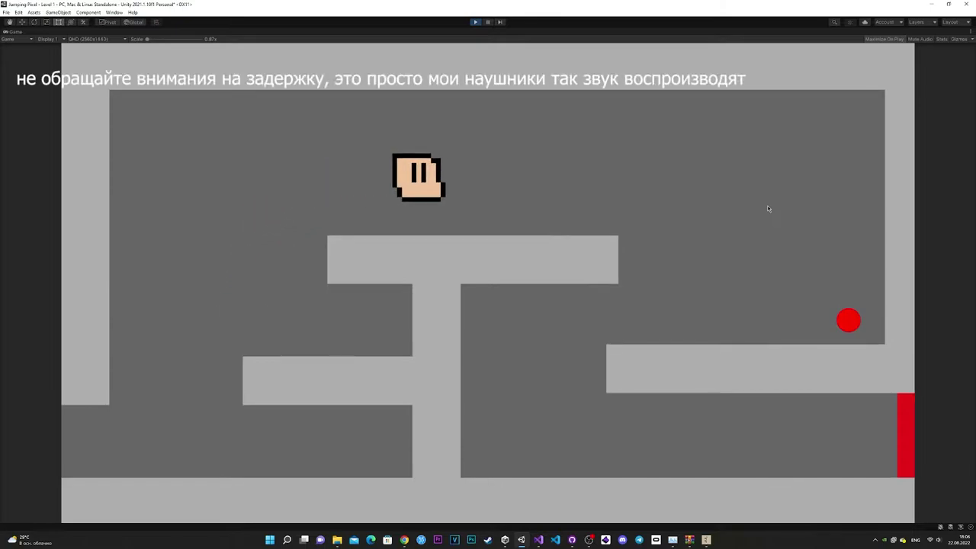
{"action": "key", "text": "space"}
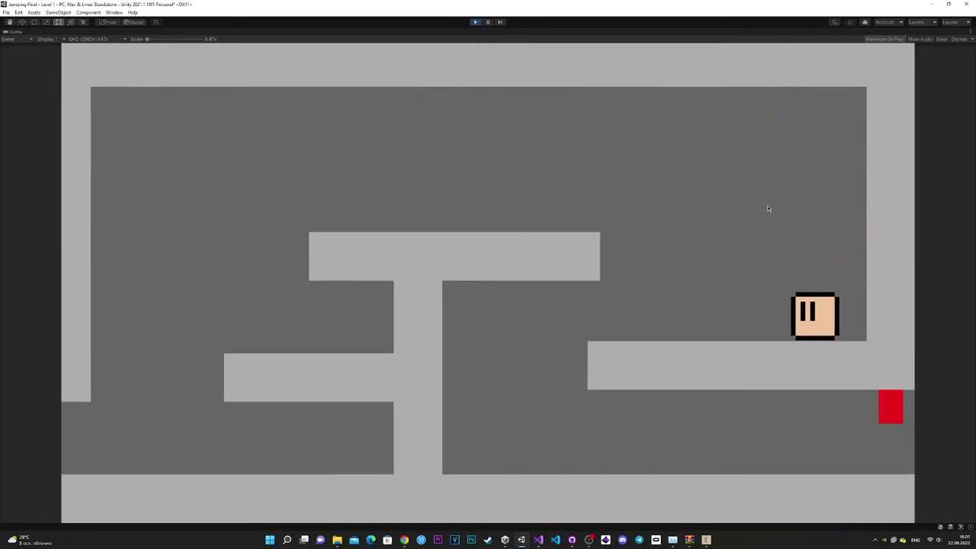
{"action": "key", "text": "space"}
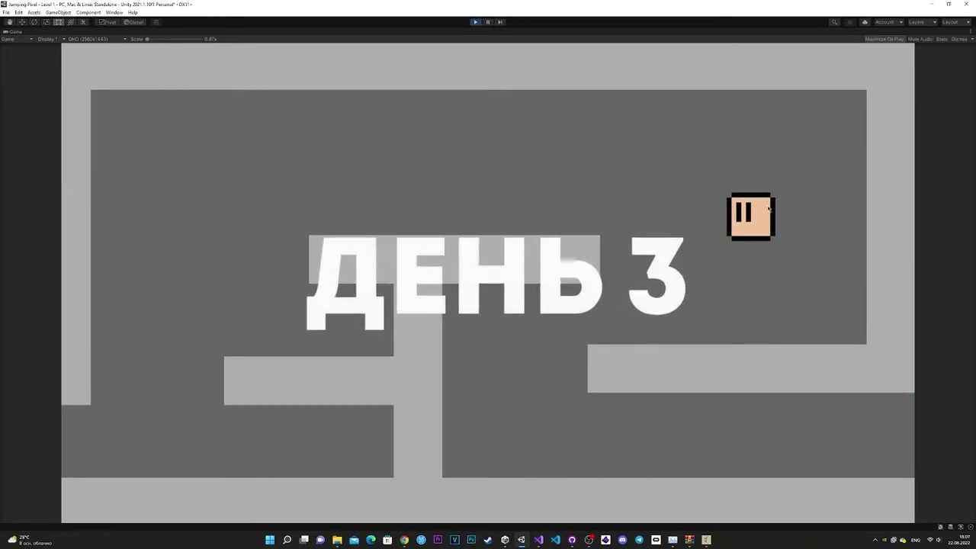
- Playtest more jumps across the right-hand platforms, steering left while rising
{"action": "key", "text": "space"}
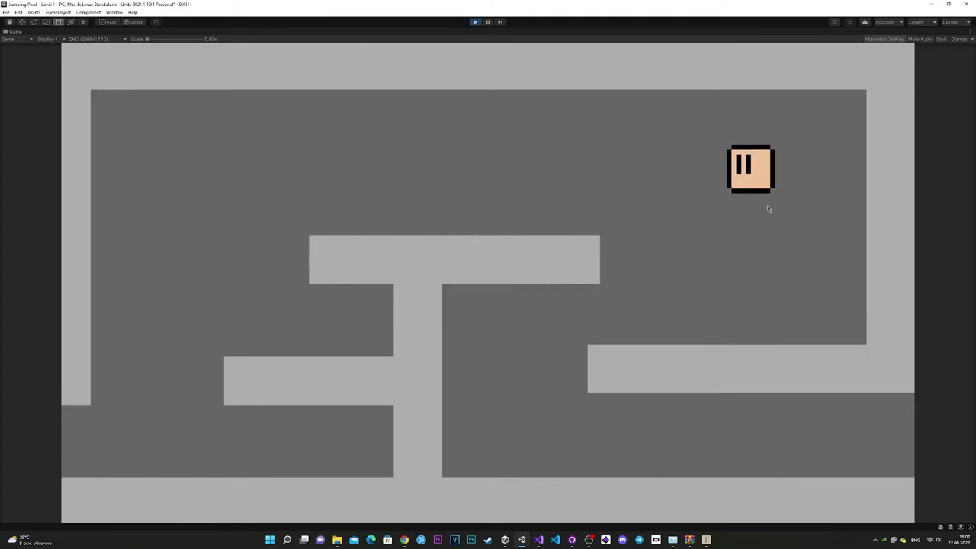
{"action": "key", "text": "space"}
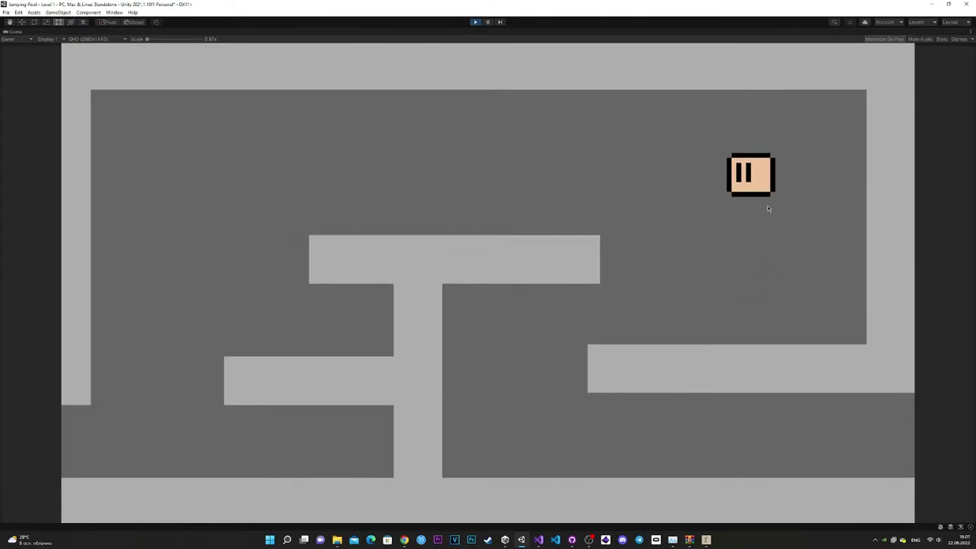
{"action": "key", "text": "space"}
{"action": "key", "text": "Left"}
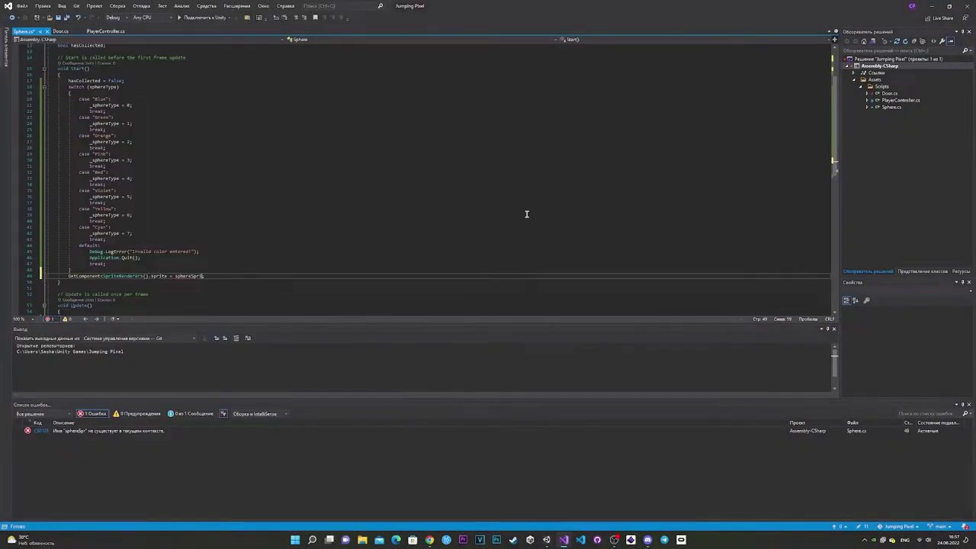
- Continue typing the sphereType colour switch code in Sphere's Start method
{"action": "type", "text": "i"}
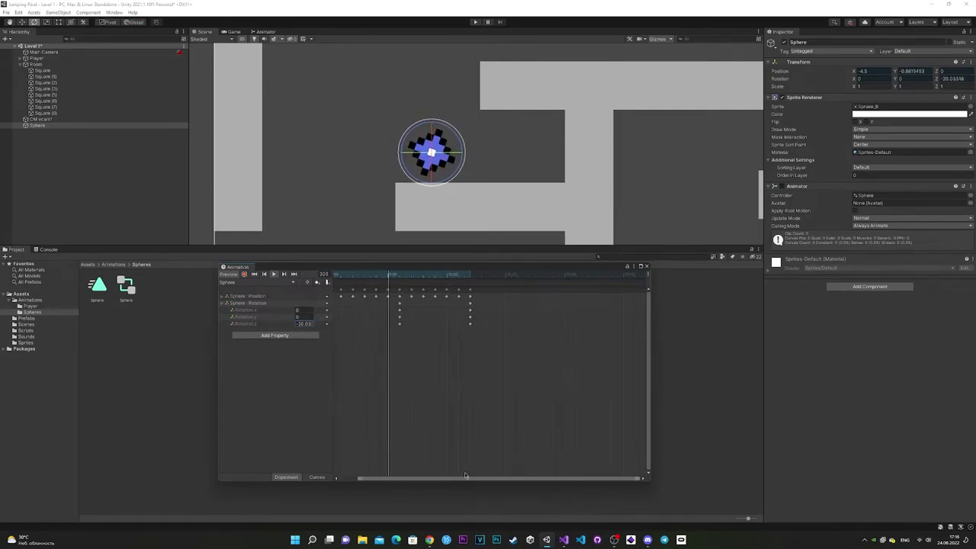
- Tweak the Sphere animation, check Sphere (1) and Sphere (2) in the Scene, stop Play, and open the Sphere prefab
{"action": "left_click_drag", "start_coordinate": [642, 482], "coordinate": [418, 493]}
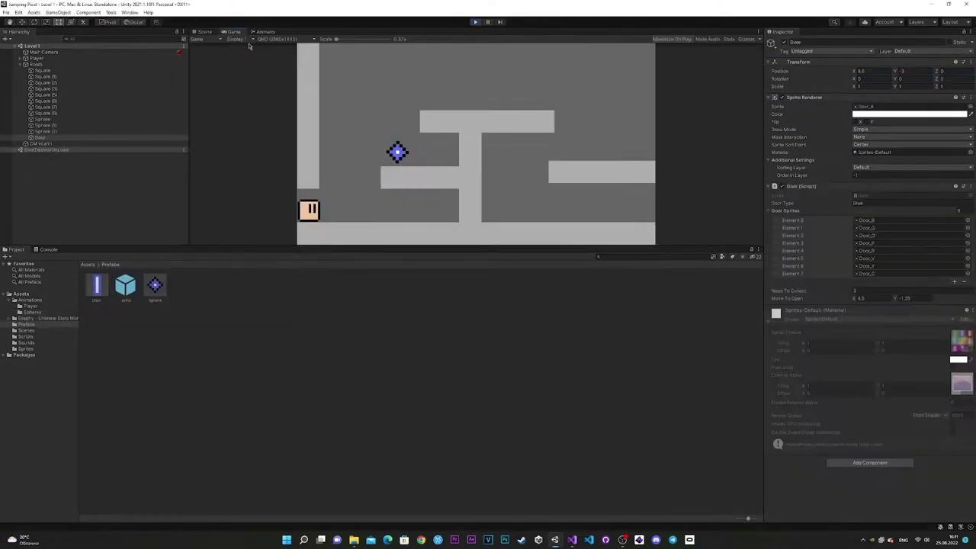
{"action": "left_click", "coordinate": [215, 33]}
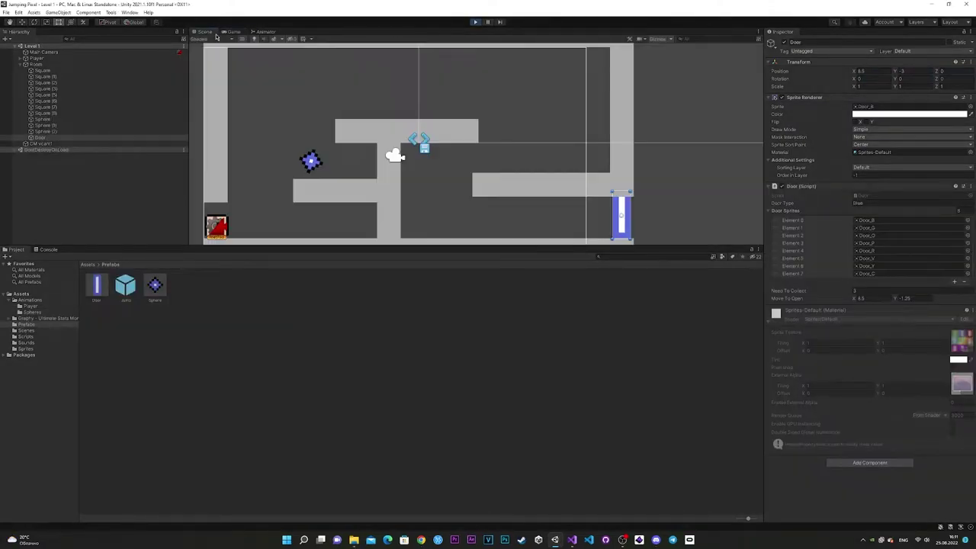
{"action": "left_click", "coordinate": [116, 127]}
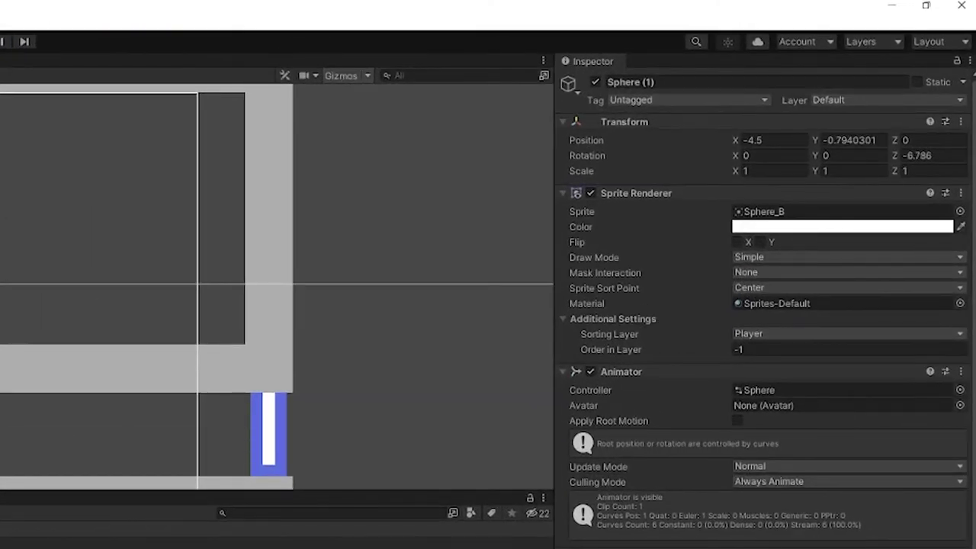
{"action": "key", "text": "Down"}
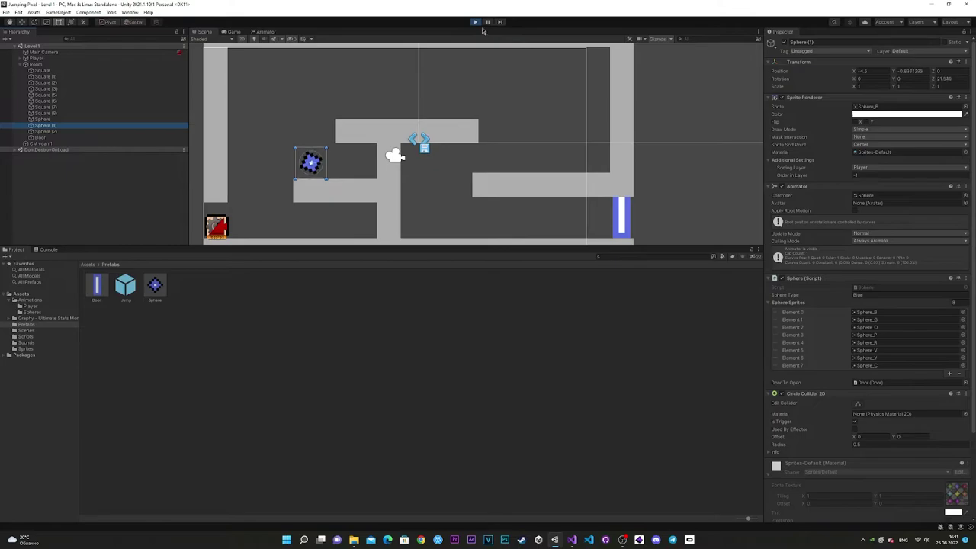
{"action": "left_click", "coordinate": [475, 22]}
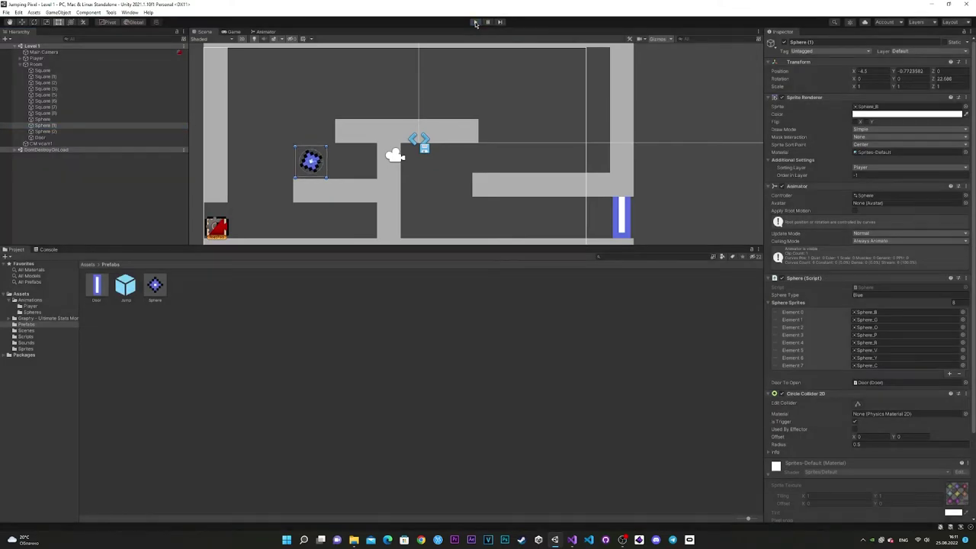
{"action": "double_click", "coordinate": [156, 287]}
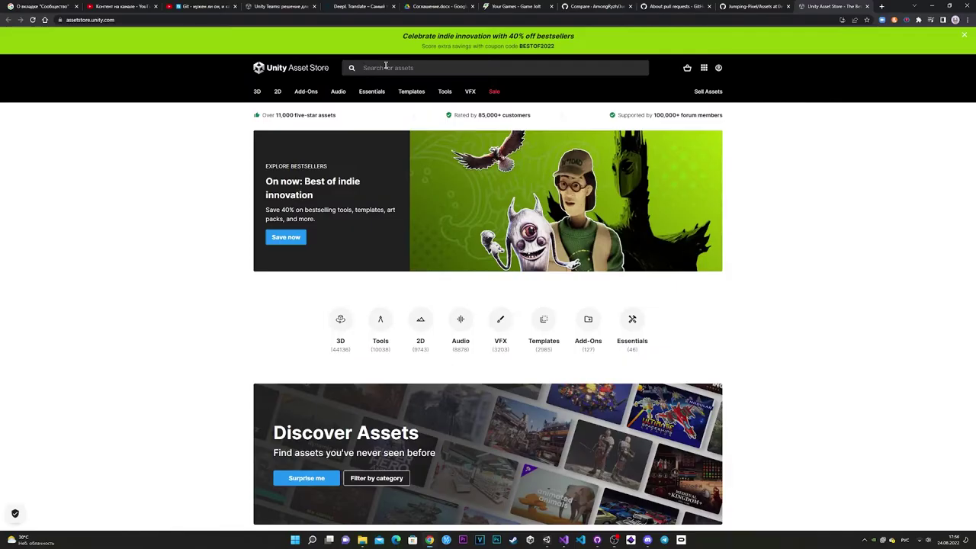
- Search the Asset Store for 'FPS Count'
{"action": "left_click", "coordinate": [386, 67]}
{"action": "type", "text": "FPS Co"}
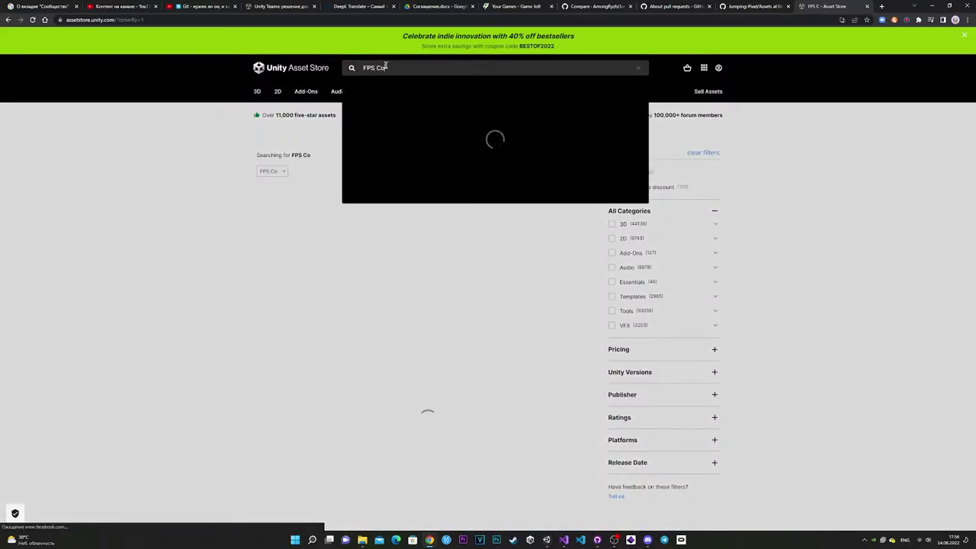
{"action": "key", "text": "BackSpace"}
{"action": "key", "text": "BackSpace"}
{"action": "type", "text": "unt"}
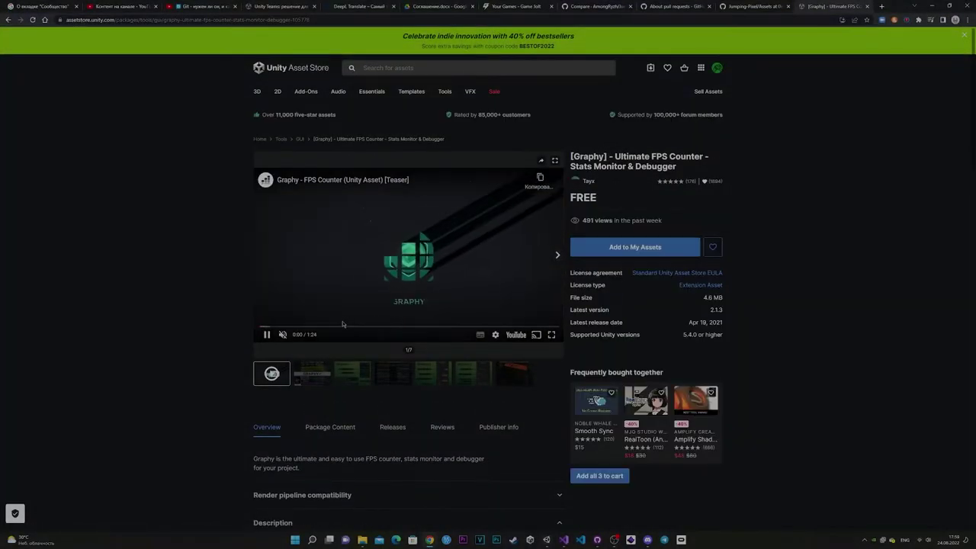
- Unmute Graphy's teaser video, rewind it to 0:08, and scroll down its page
{"action": "left_click", "coordinate": [279, 337]}
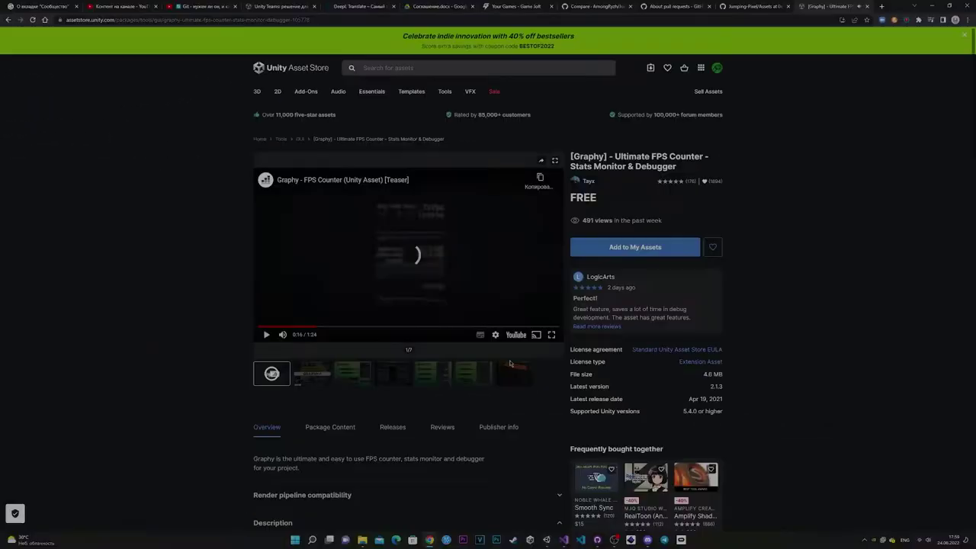
{"action": "left_click", "coordinate": [291, 327]}
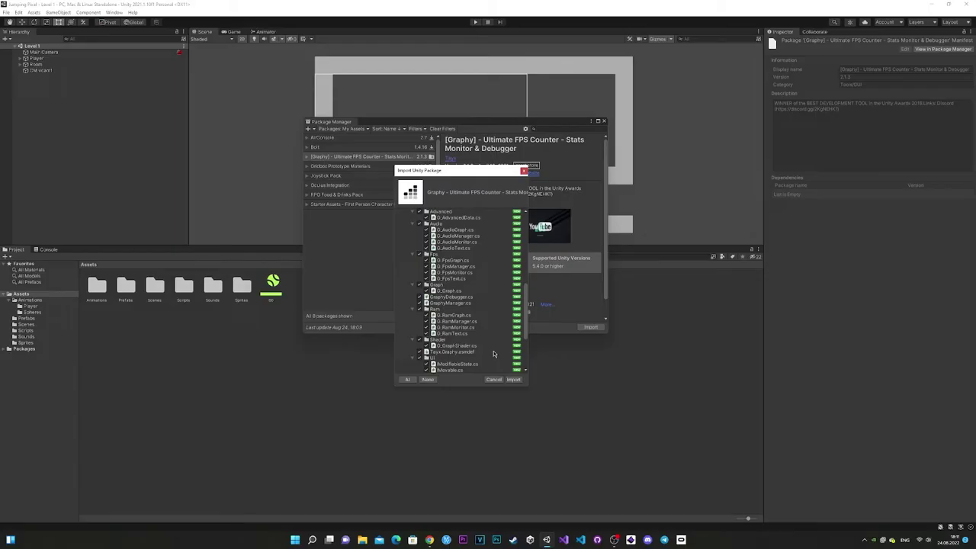
{"action": "scroll", "coordinate": [493, 351], "scroll_direction": "down", "scroll_amount": 2}
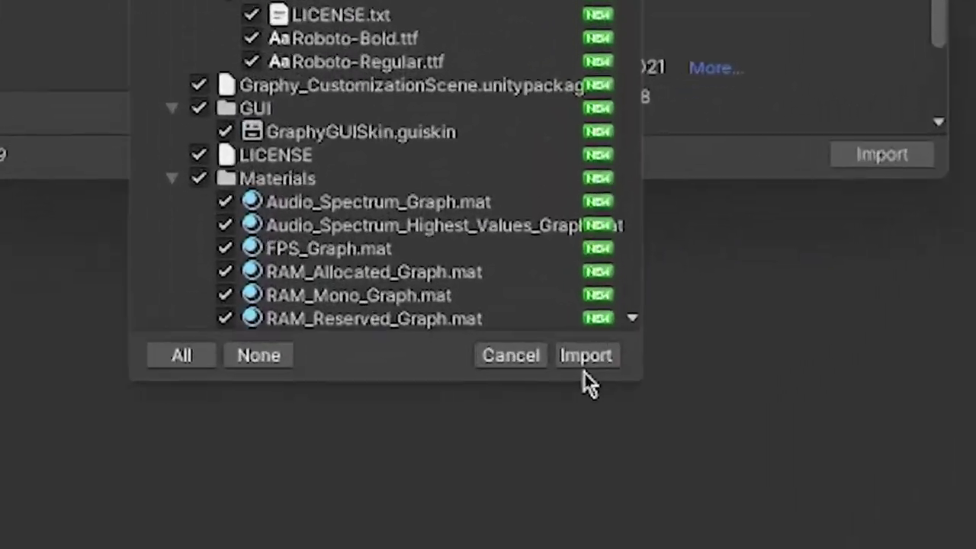
- Import the Graphy package and toggle its FPS and system stats overlay with Ctrl+Alt+O
{"action": "left_click", "coordinate": [513, 379]}
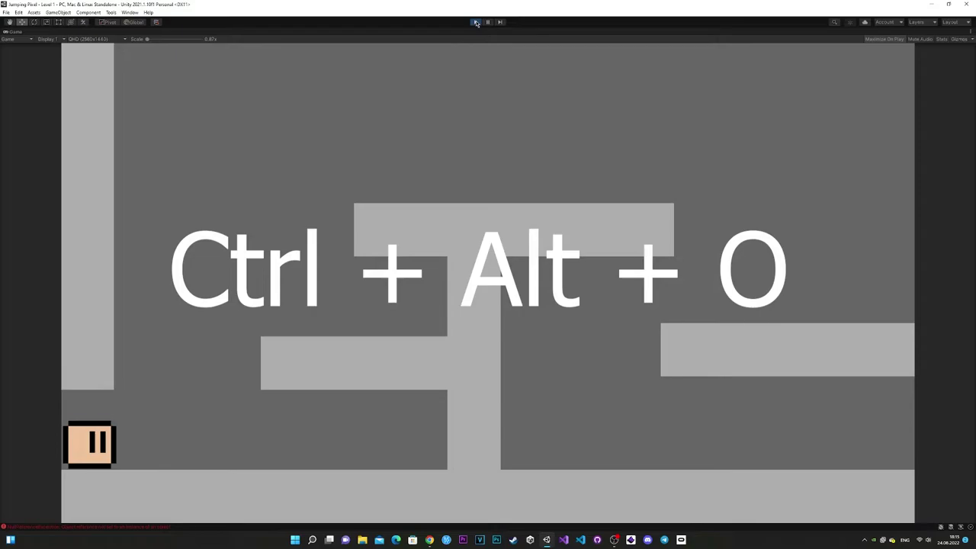
{"action": "key", "text": "ctrl+alt+o"}
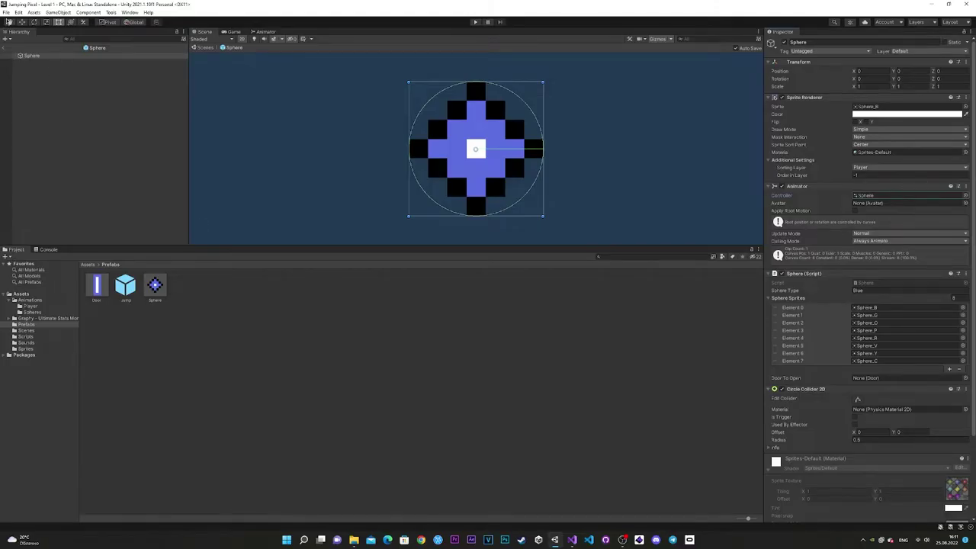
{"action": "left_click", "coordinate": [7, 13]}
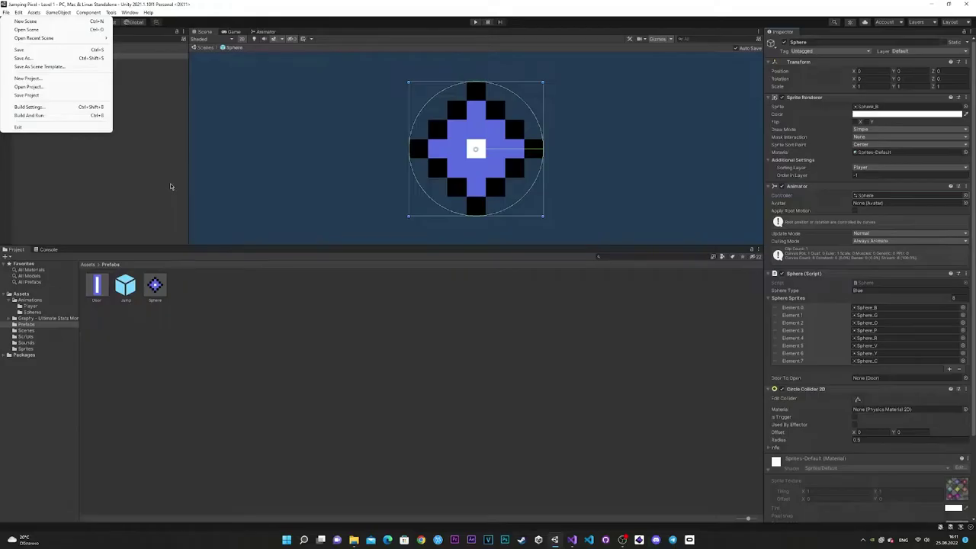
- Review the PC standalone platform in Build Settings, then close the window
{"action": "left_click", "coordinate": [65, 108]}
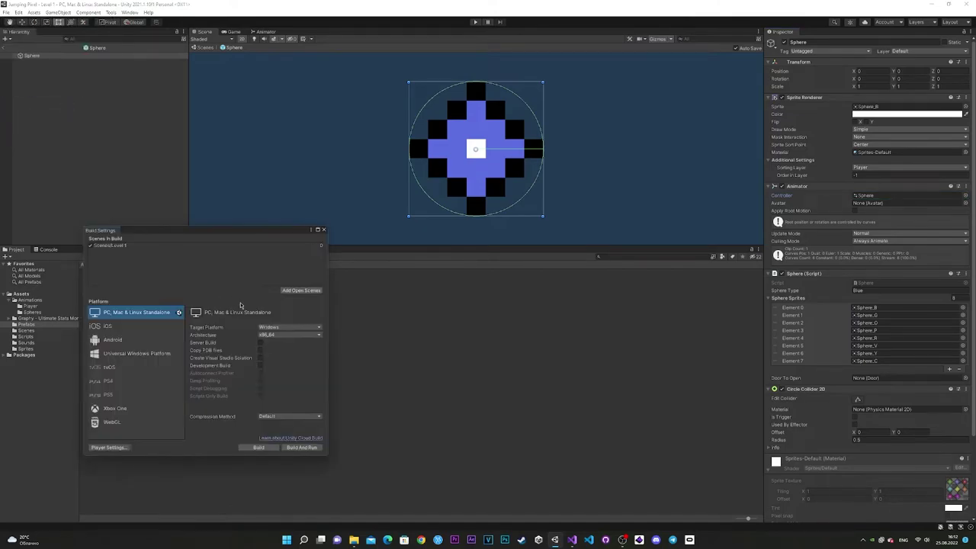
{"action": "left_click", "coordinate": [324, 229]}
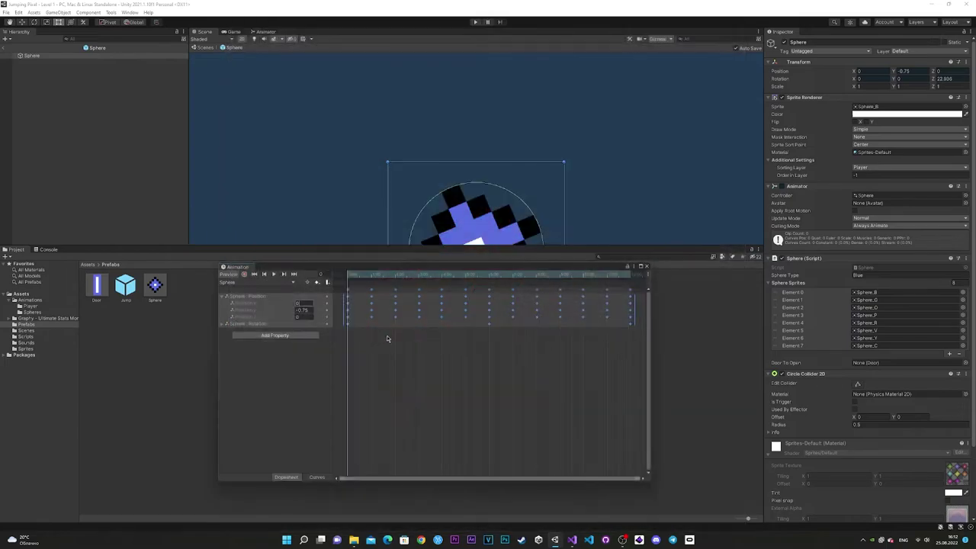
- Change the sphere keyframe's Position.x from -4.5 to 0, then go to the next keyframe
{"action": "left_click", "coordinate": [374, 334]}
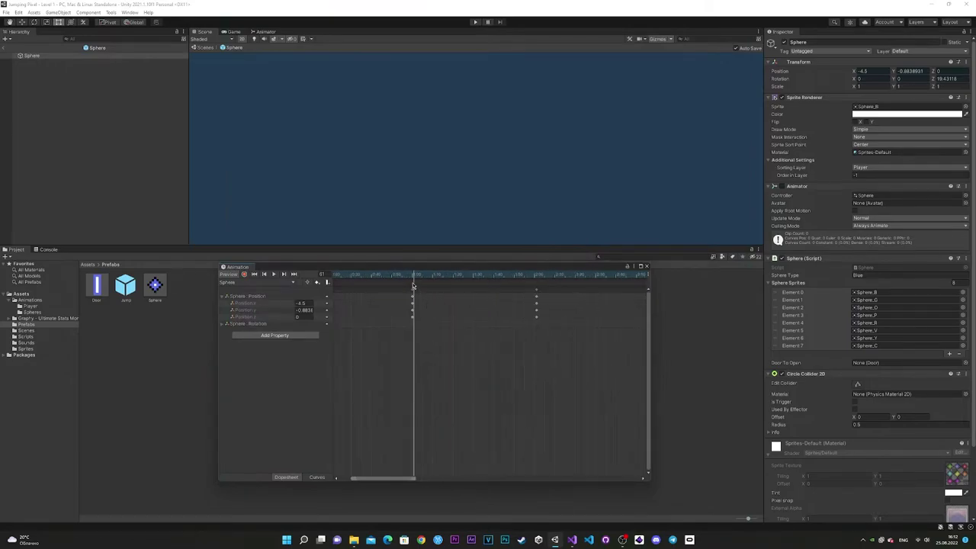
{"action": "type", "text": "0"}
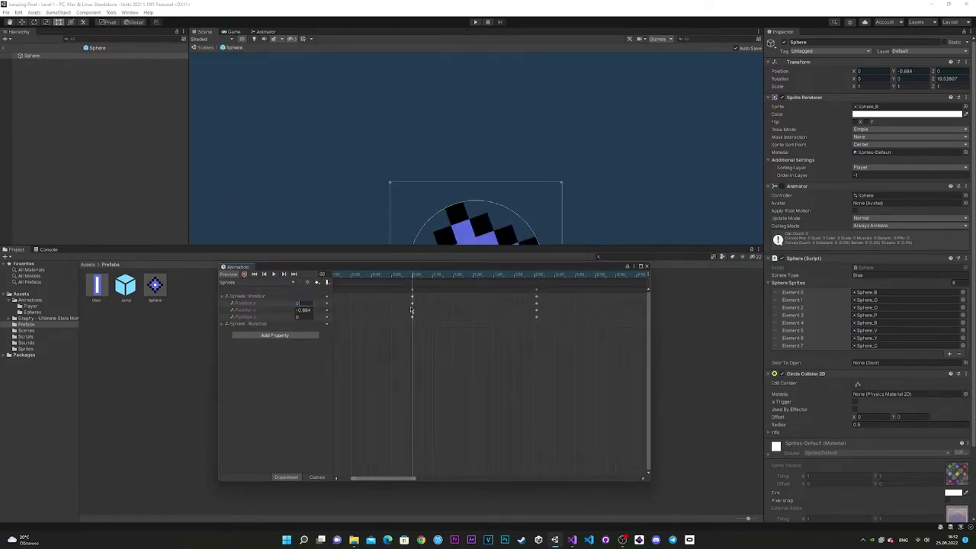
{"action": "left_click", "coordinate": [536, 277]}
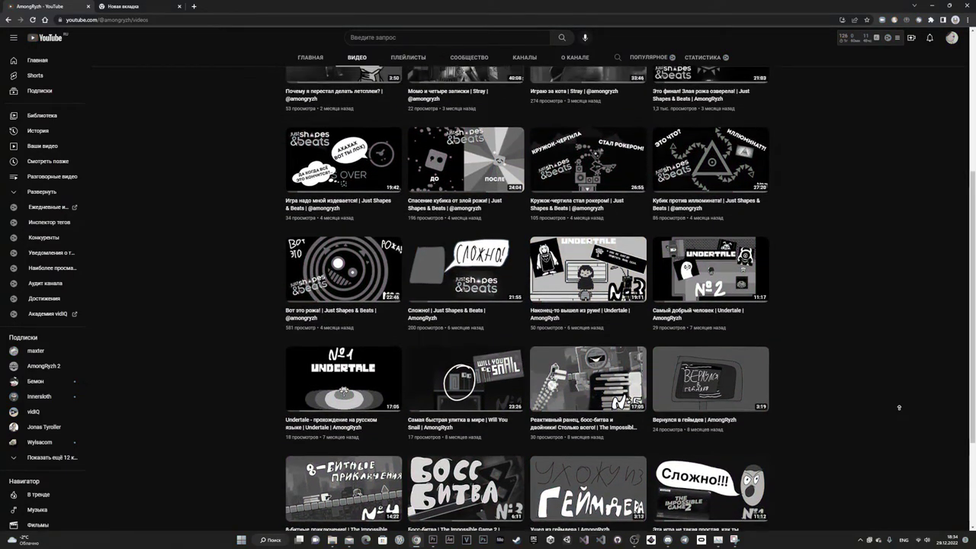
- Scroll up to the top of the channel's uploaded videos grid
{"action": "scroll", "coordinate": [898, 407], "scroll_direction": "up", "scroll_amount": 2}
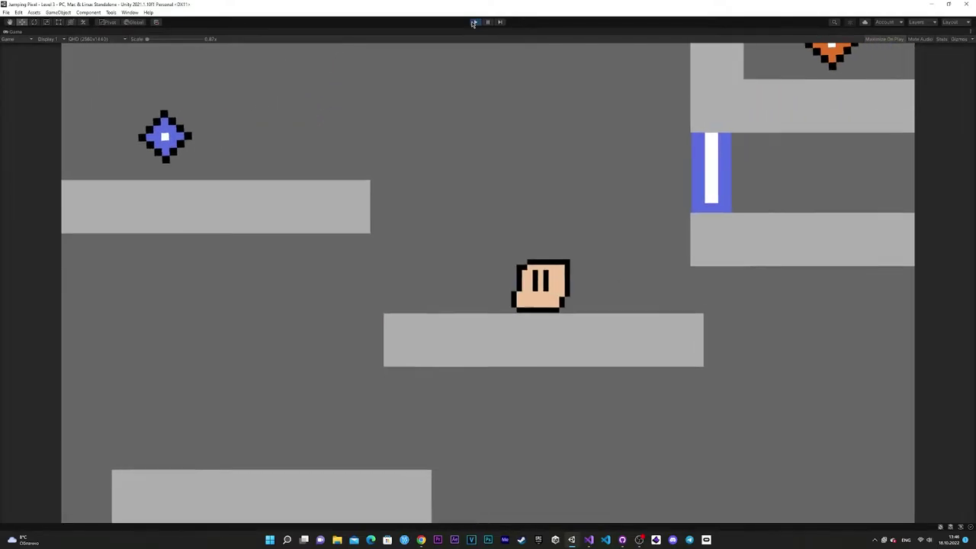
- Play Level 1, moving left and right and jumping to collect both orange spheres
{"action": "key", "text": "Left"}
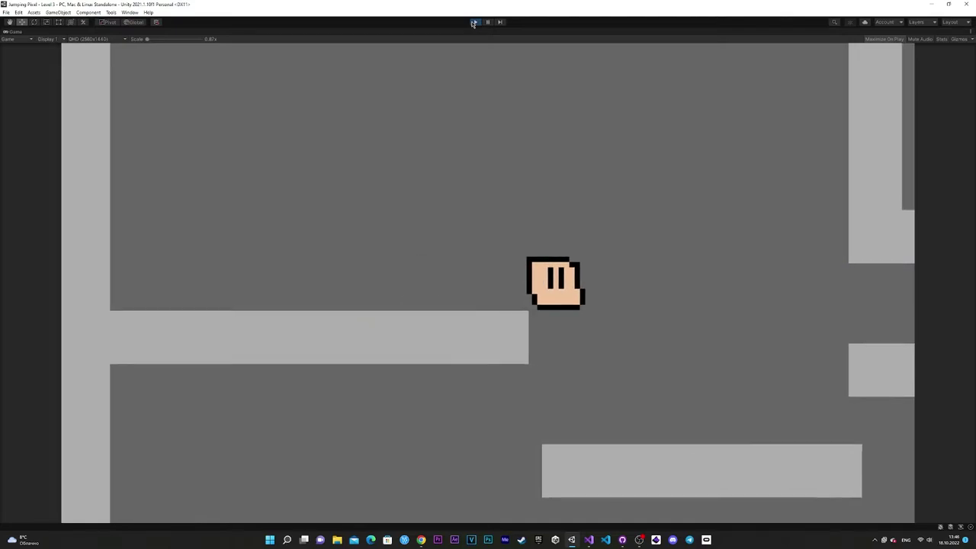
{"action": "key", "text": "Right"}
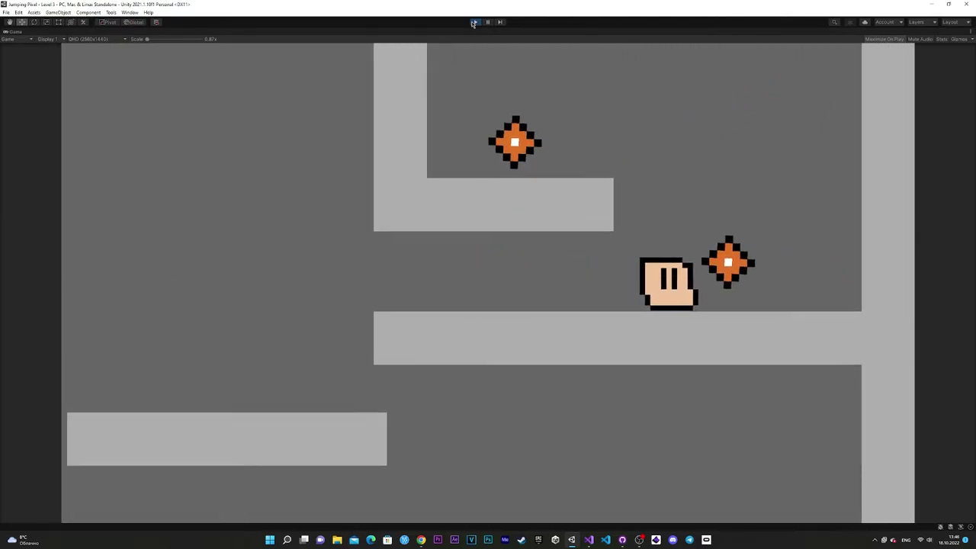
{"action": "key", "text": "Left"}
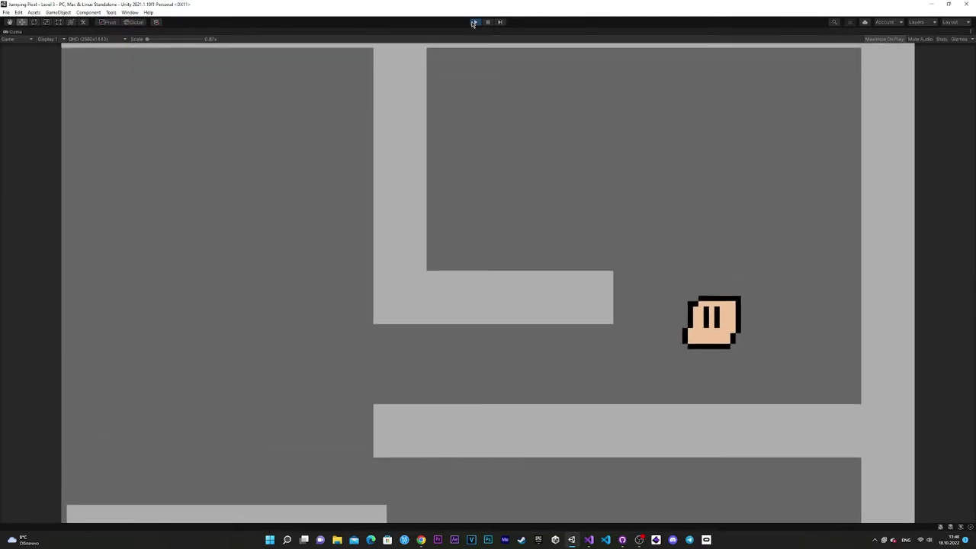
{"action": "key", "text": "Left"}
{"action": "key", "text": "Left"}
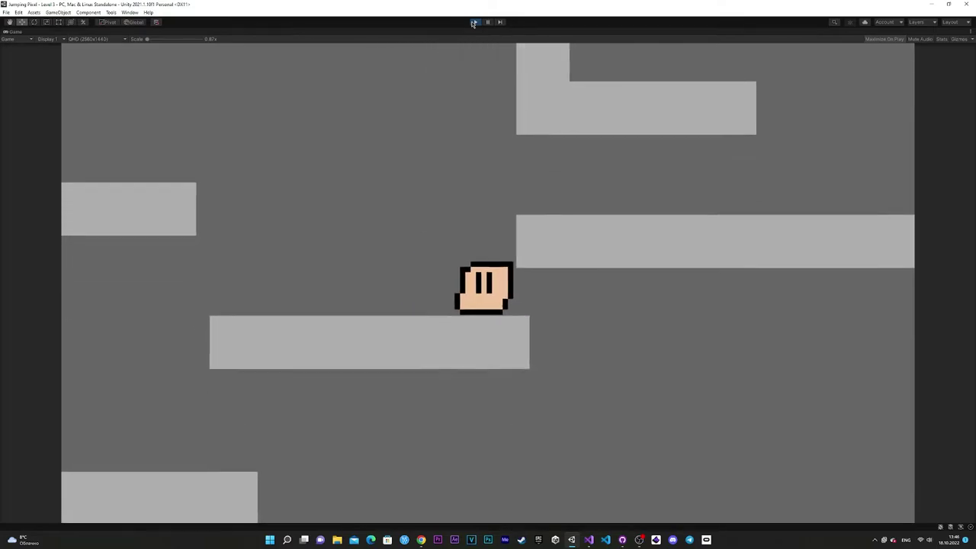
{"action": "key", "text": "Right"}
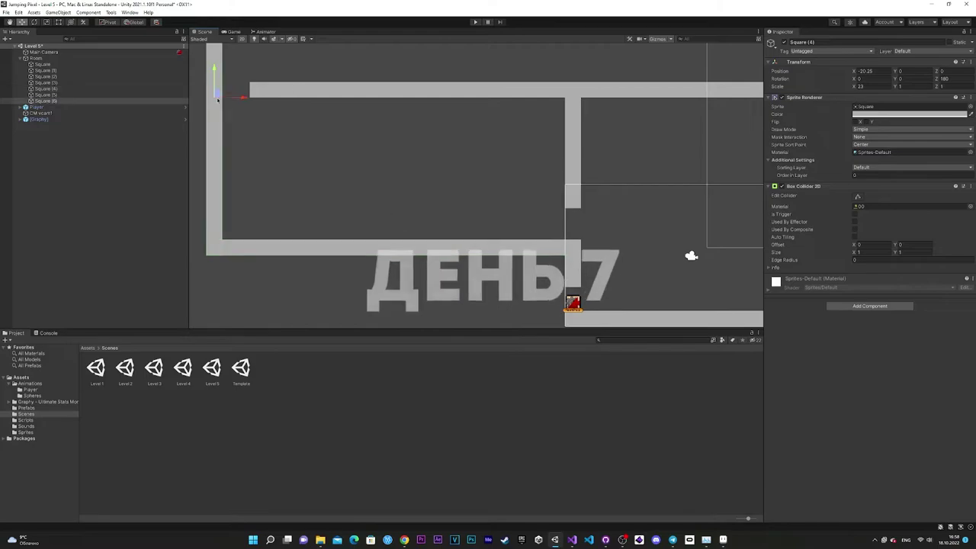
- Switch to the Rotate tool (E) for the selected Level 5 wall square
{"action": "key", "text": "e"}
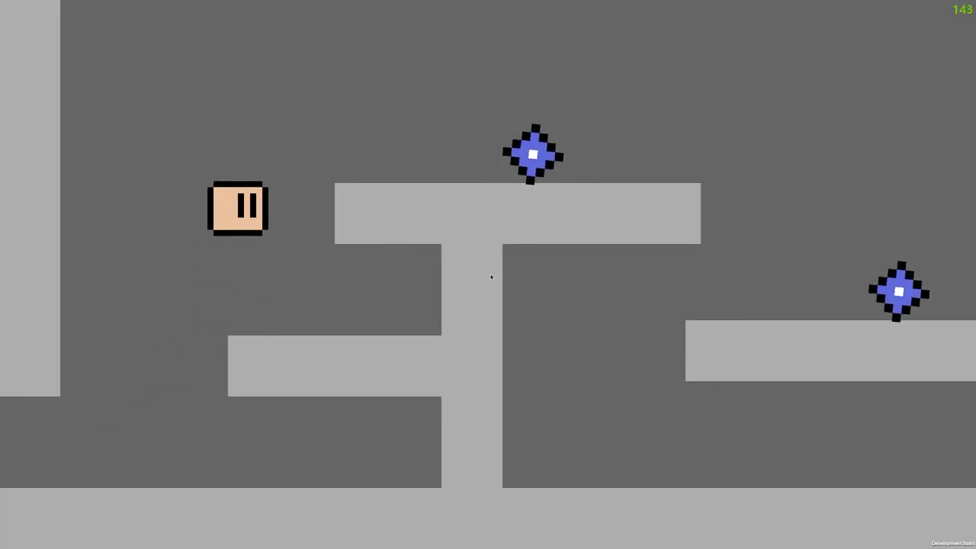
- In the standalone build, run and jump right across the platforms, then left and back right
{"action": "key", "text": "Right"}
{"action": "key", "text": "space"}
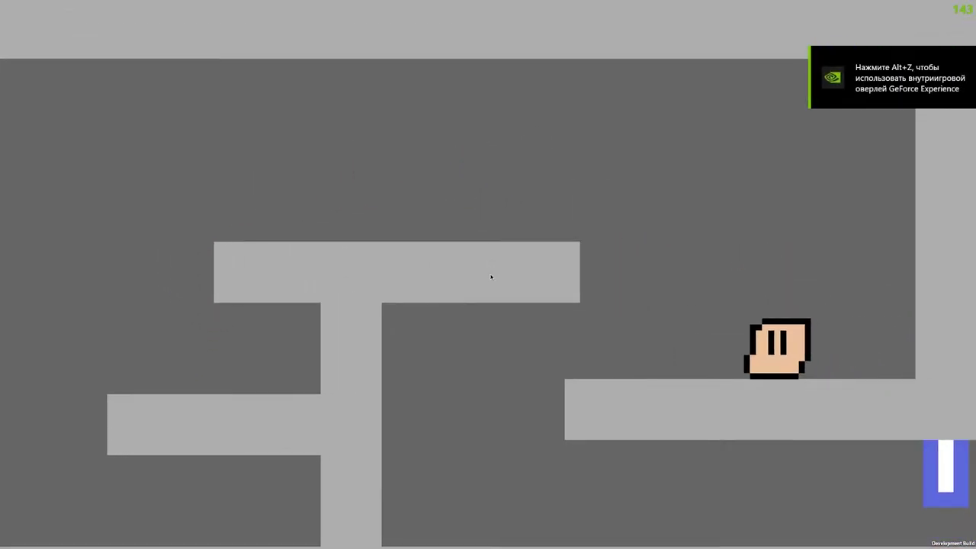
{"action": "key", "text": "Left"}
{"action": "key", "text": "Right"}
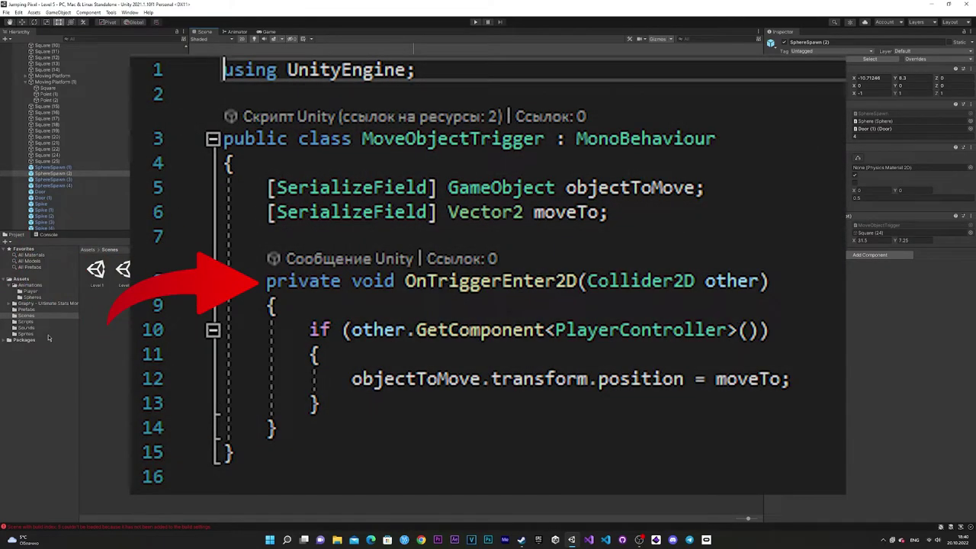
- Open the Assets > Scripts folder in the Project window
{"action": "left_click", "coordinate": [26, 322]}
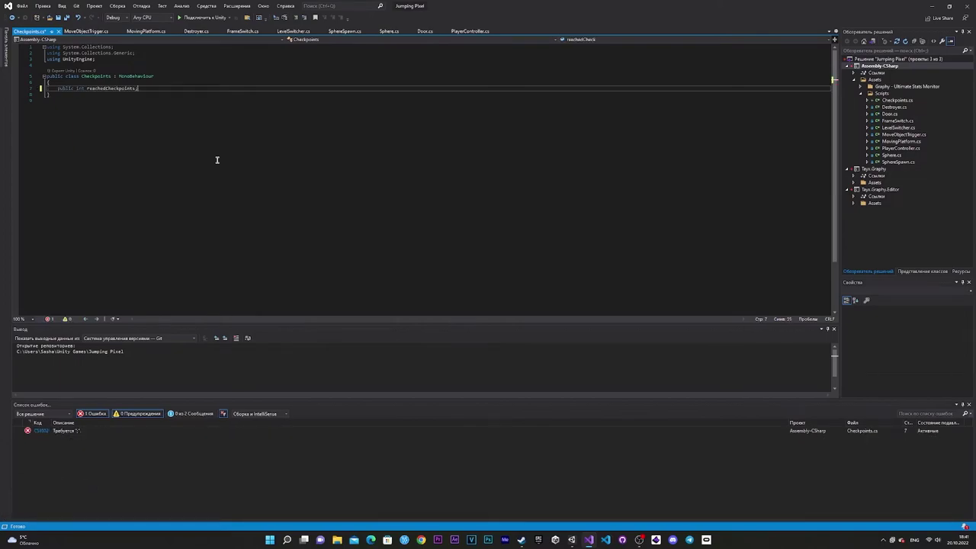
- Add a [SerializeField] Transform[] checkpointPos field to Checkpoints.cs and begin the next line
{"action": "type", "text": "[SerializeField] Transform[] checkpointPos;"}
{"action": "key", "text": "Return"}
{"action": "key", "text": "Return"}
{"action": "type", "text": "ST"}
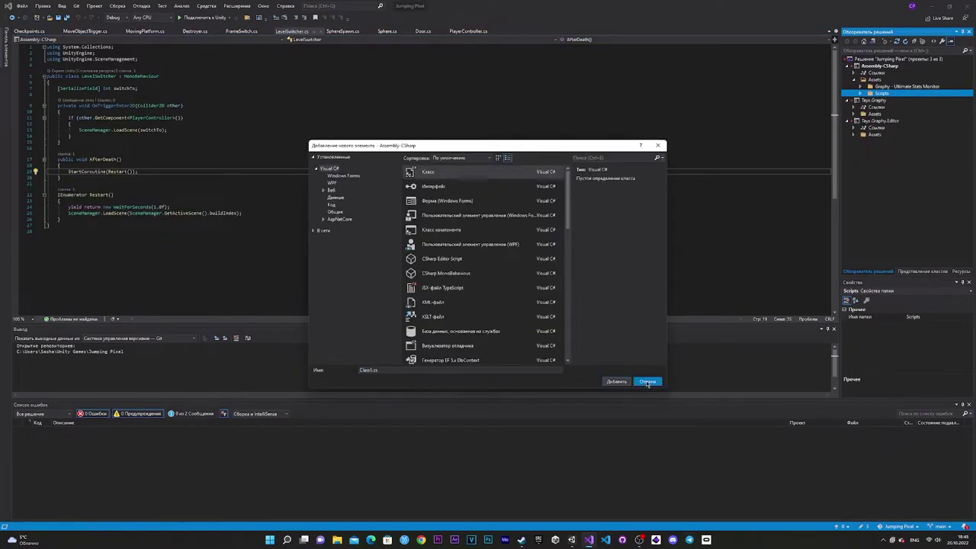
{"action": "key", "text": "space"}
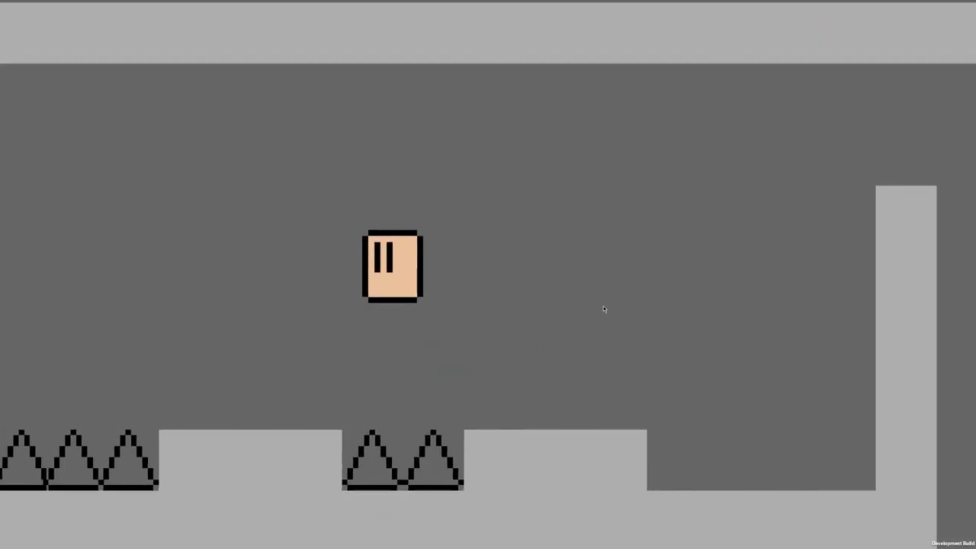
- Run right and jump up-left onto the spikes to trigger a death
{"action": "key", "text": "Right"}
{"action": "key", "text": "space"}
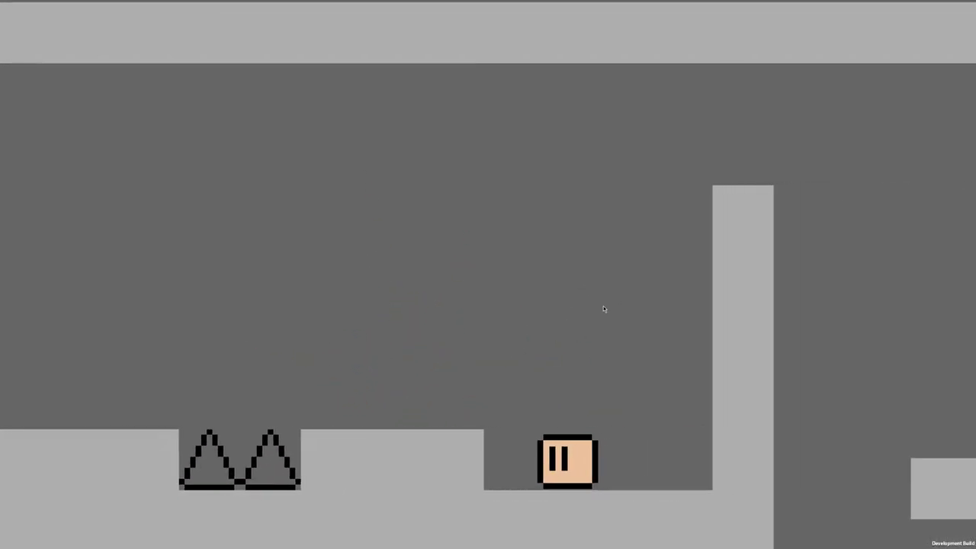
{"action": "key", "text": "Left"}
{"action": "key", "text": "space"}
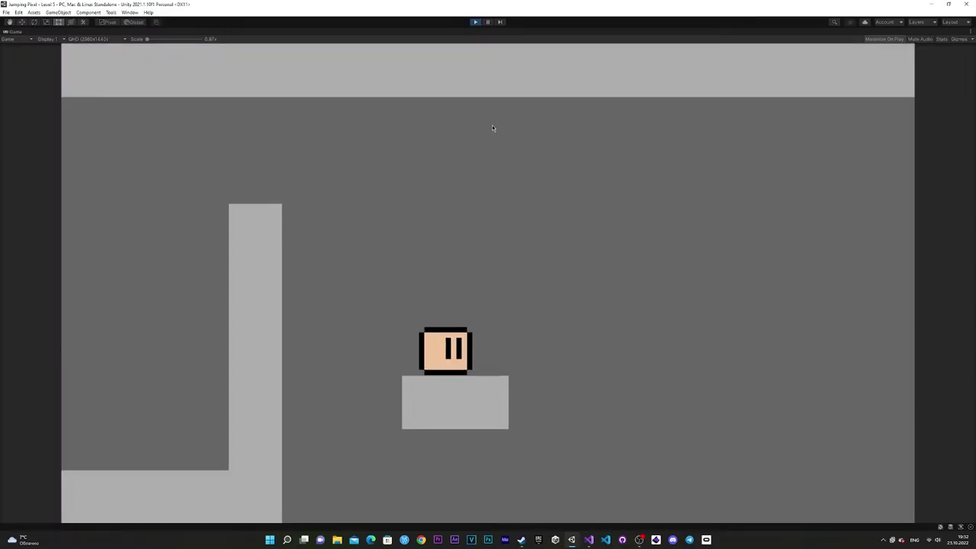
{"action": "key", "text": "Left"}
{"action": "key", "text": "space"}
{"action": "key", "text": "Left"}
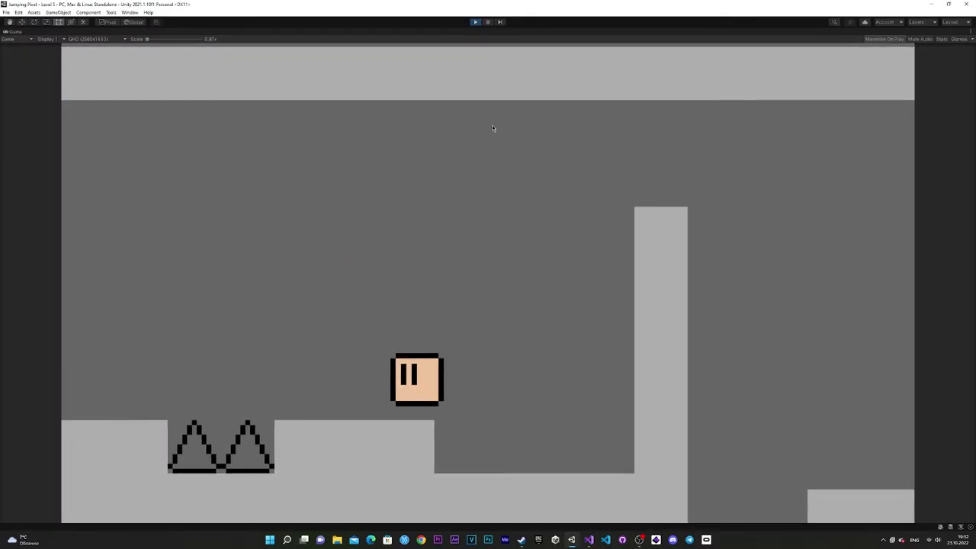
- Jump the respawned character left into the spikes again, confirming respawn beside the tall wall
{"action": "key", "text": "Left"}
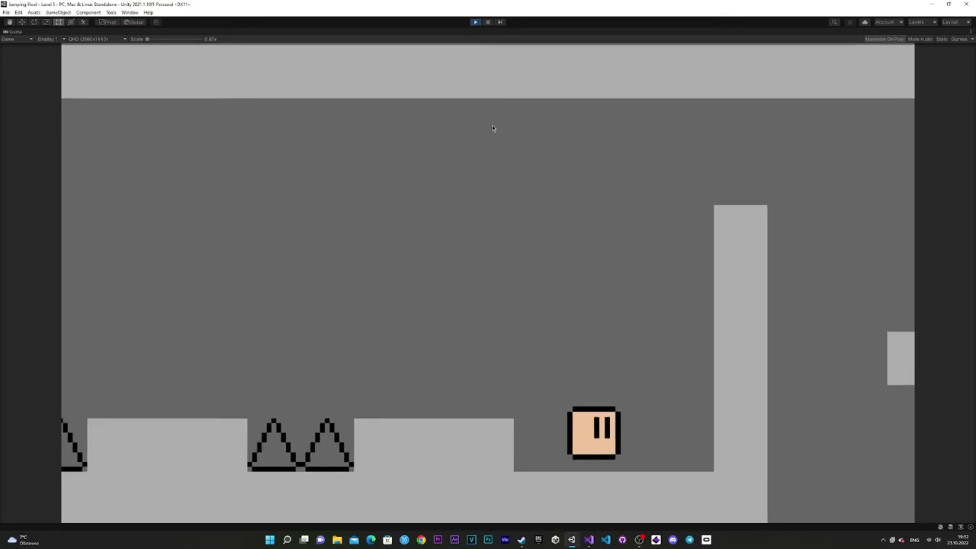
{"action": "key", "text": "space"}
{"action": "key", "text": "Left"}
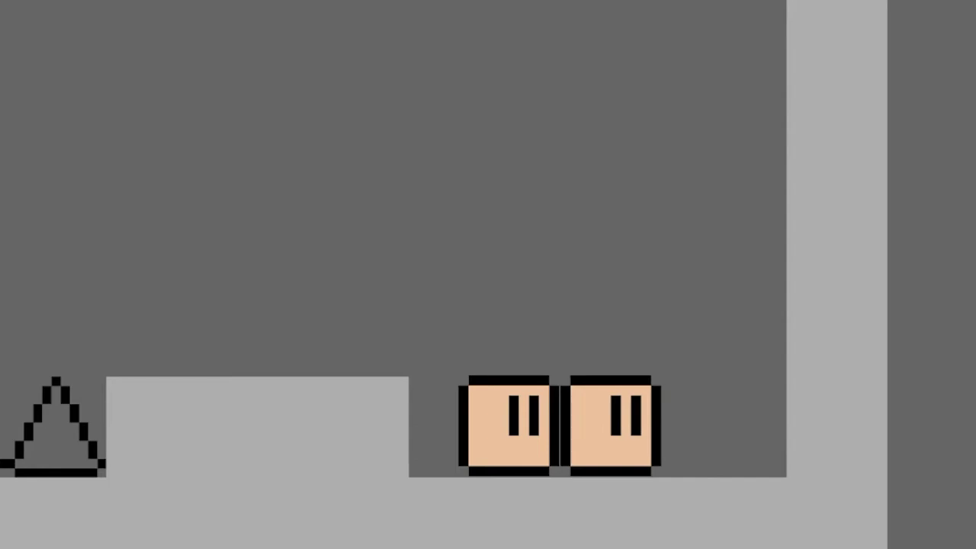
{"action": "key", "text": "space"}
{"action": "key", "text": "Left"}
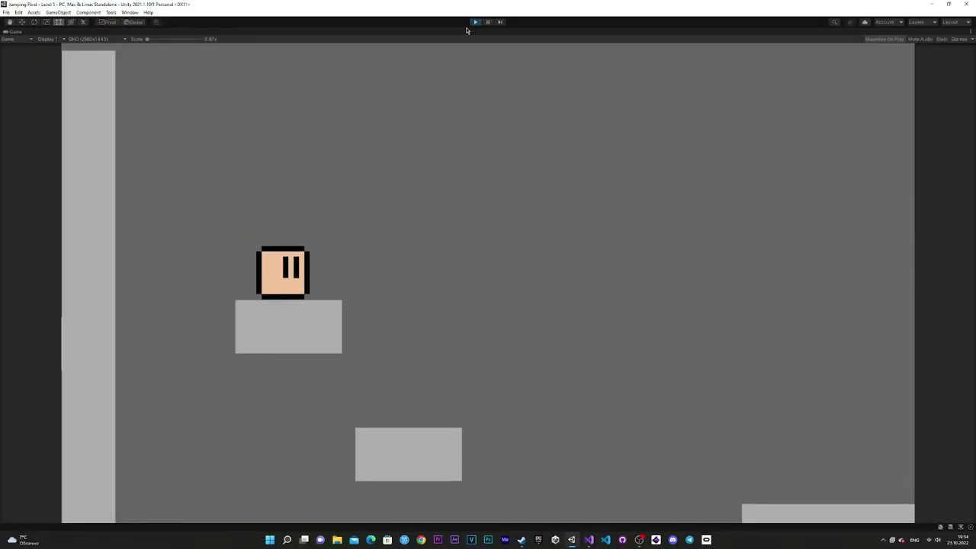
{"action": "key", "text": "space"}
{"action": "key", "text": "Left"}
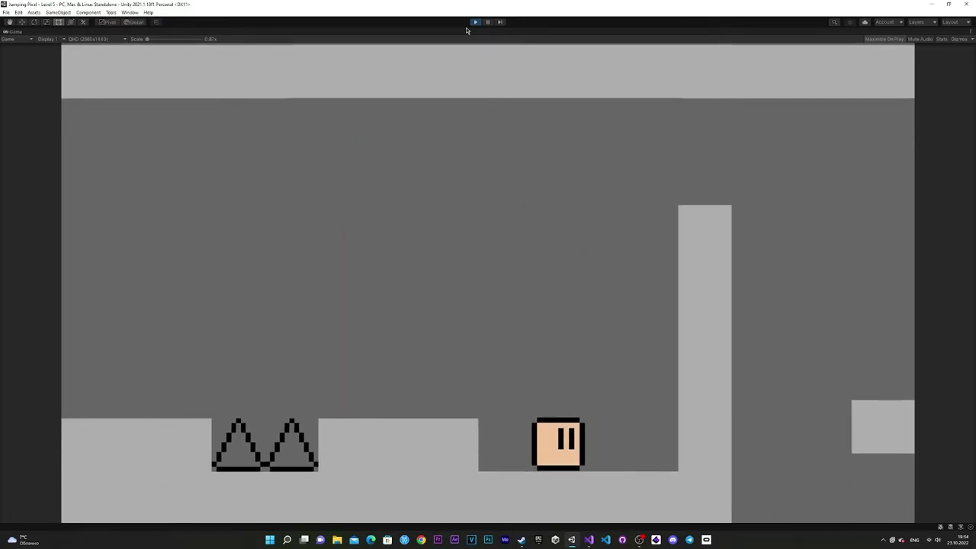
{"action": "key", "text": "space"}
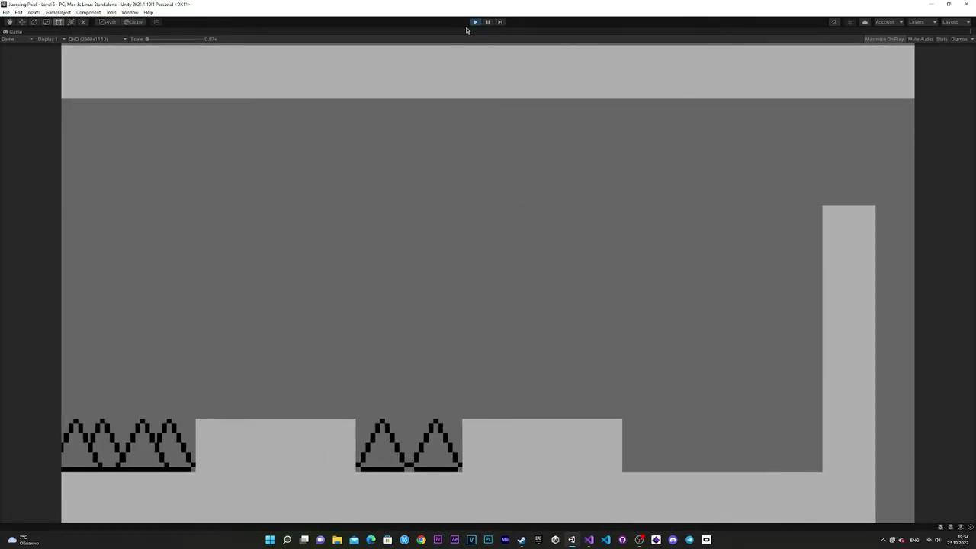
{"action": "key", "text": "space"}
{"action": "key", "text": "Left"}
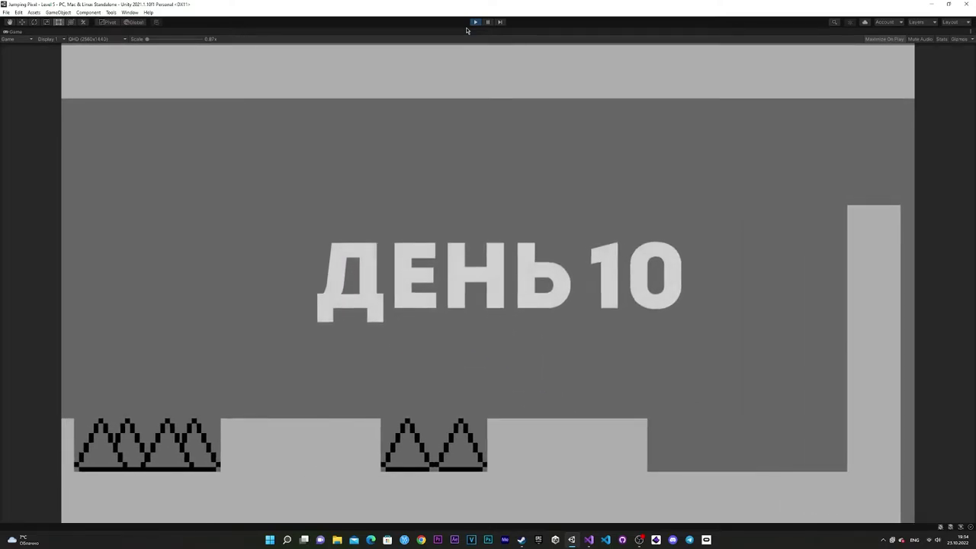
- Repeatedly jump up-left into the spikes, checking each respawn at the checkpoint to the right
{"action": "key", "text": "space"}
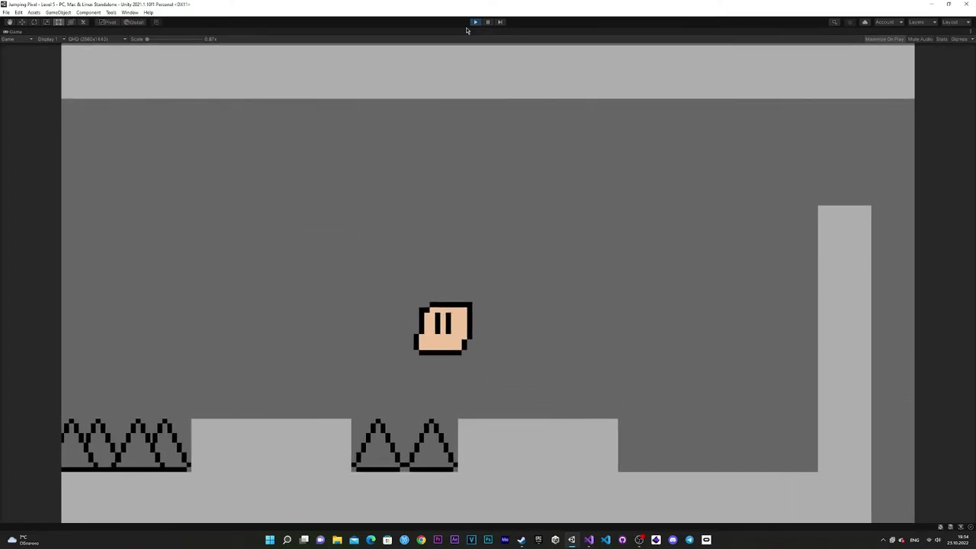
{"action": "key", "text": "space"}
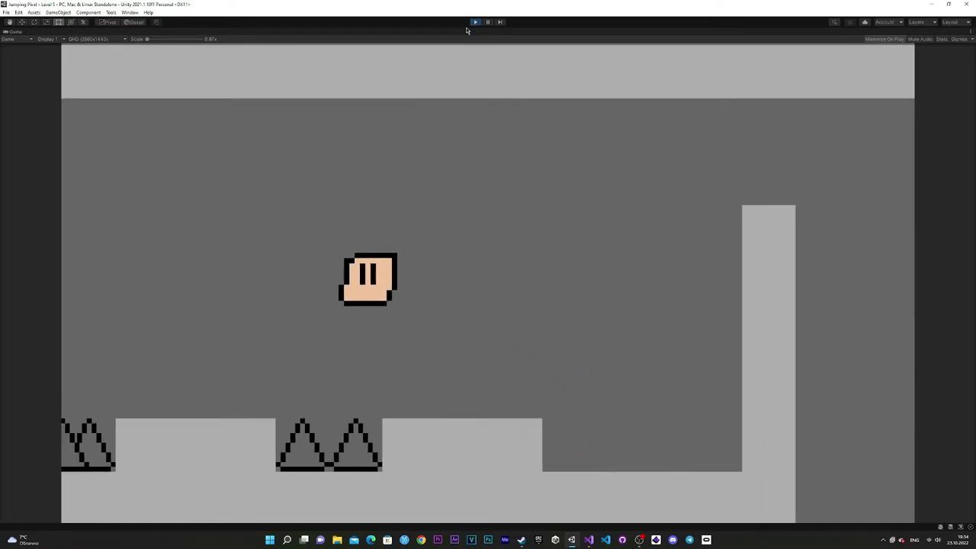
{"action": "key", "text": "space"}
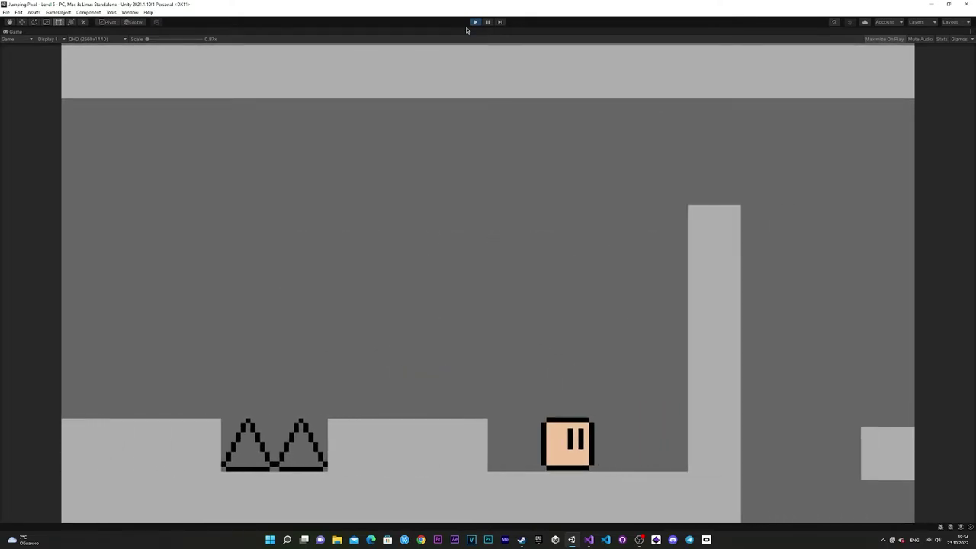
{"action": "key", "text": "space"}
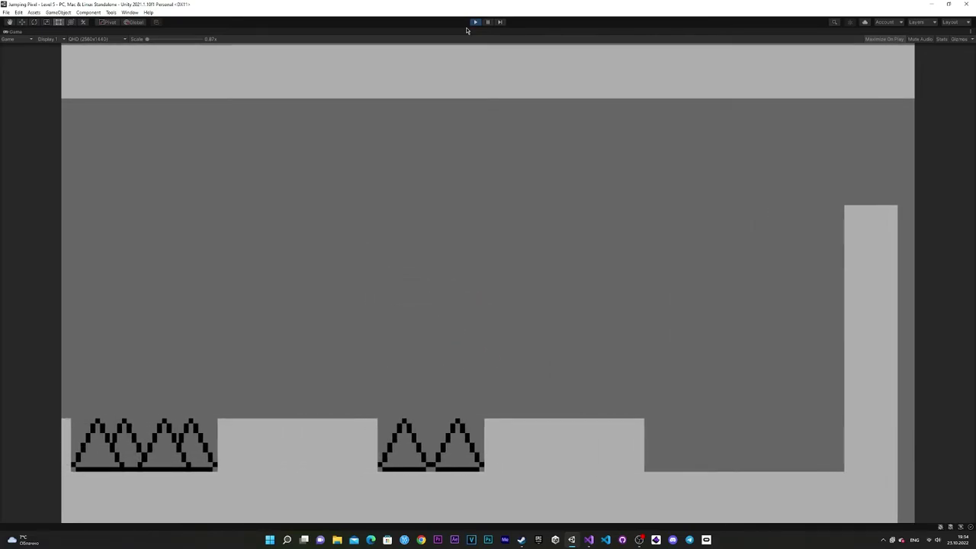
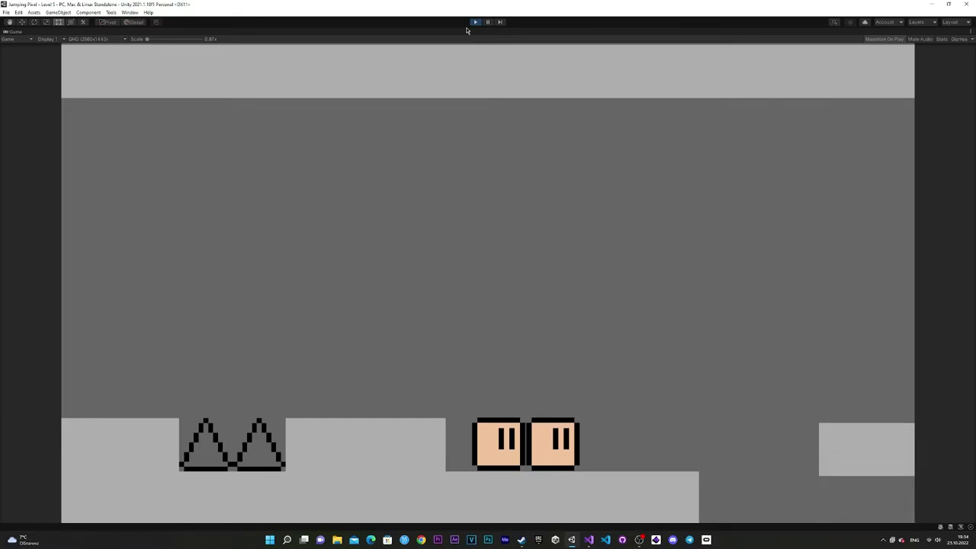
- Stop the Level 5 playtest and restart the game in Play mode
{"action": "left_click", "coordinate": [476, 24]}
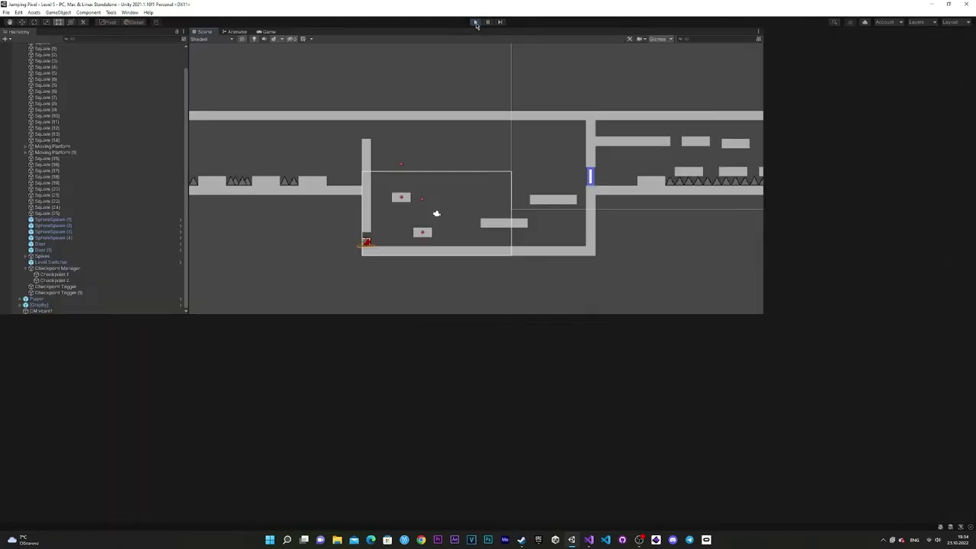
{"action": "left_click", "coordinate": [472, 23]}
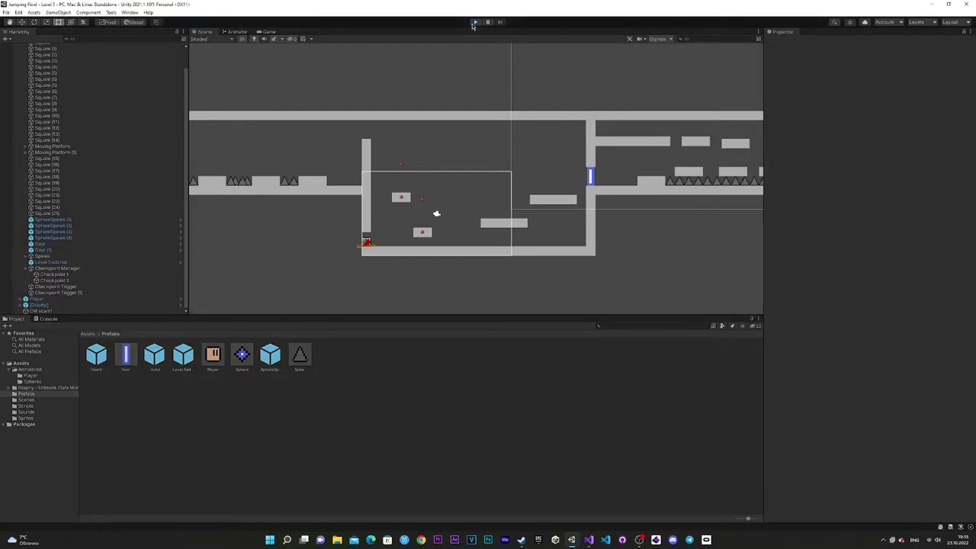
- Give Enemy animation frames 7–8 an 80 ms duration, then show frame 5
{"action": "left_click", "coordinate": [222, 424]}
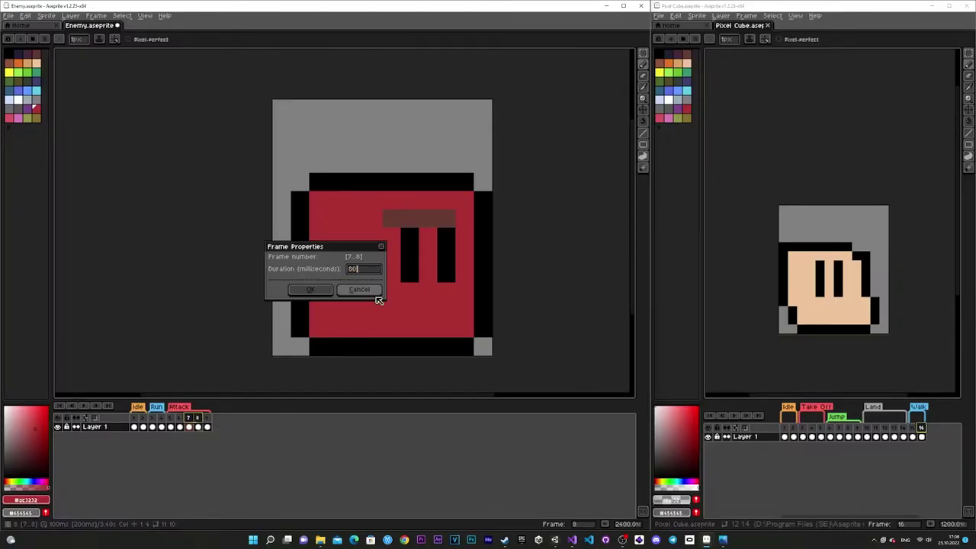
{"action": "left_click", "coordinate": [310, 290]}
{"action": "left_click", "coordinate": [174, 420]}
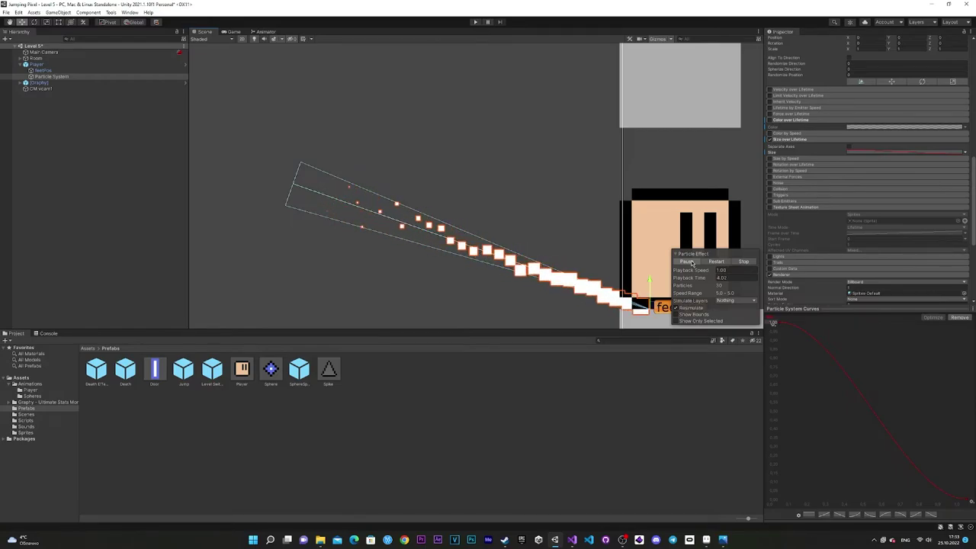
- Play-test jumping into the spikes, then move the 'Поправить код' card to the top of Делается
{"action": "left_click", "coordinate": [475, 21]}
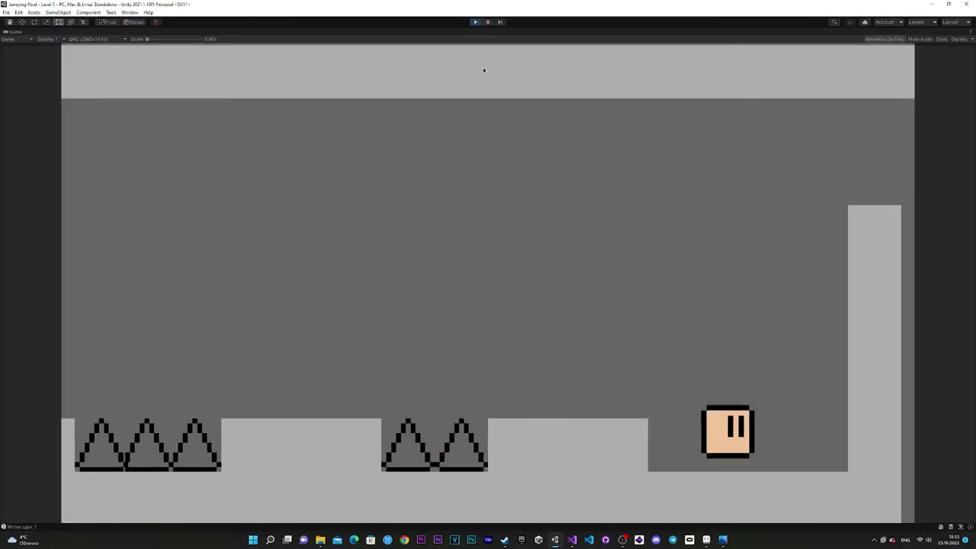
{"action": "key", "text": "space"}
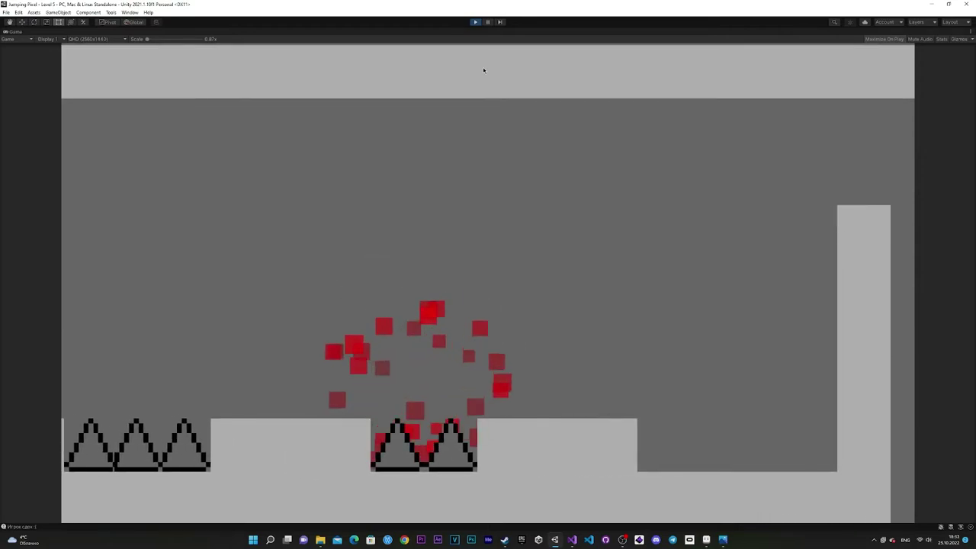
{"action": "key", "text": "space"}
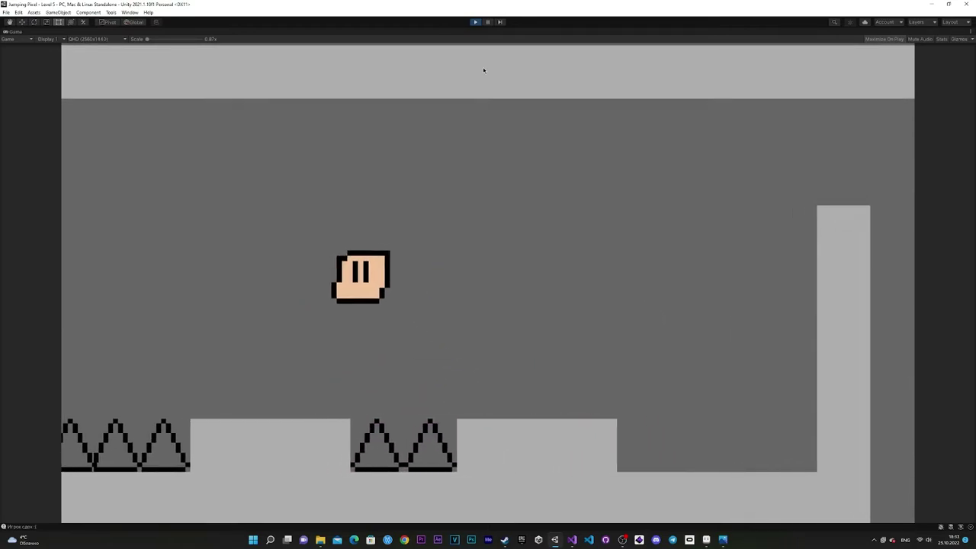
{"action": "key", "text": "space"}
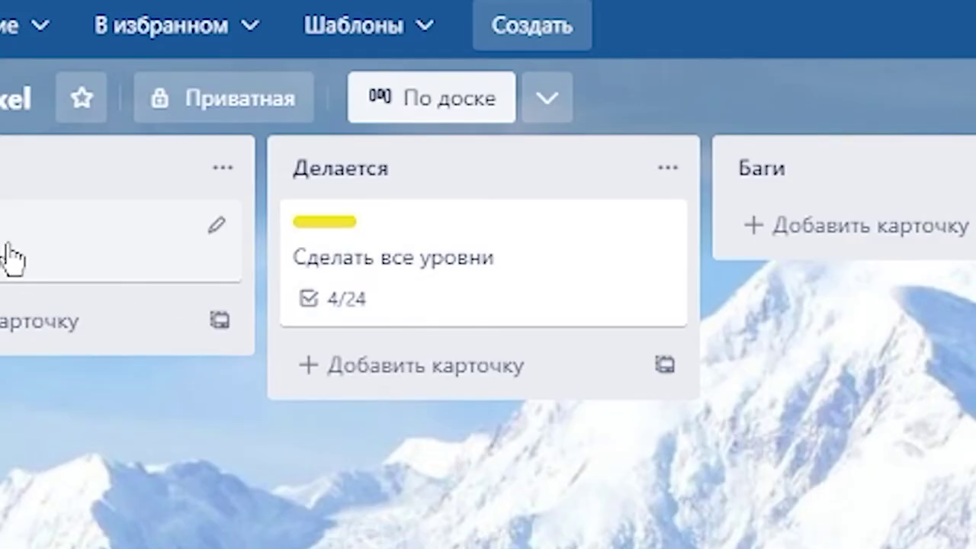
{"action": "left_click_drag", "start_coordinate": [147, 91], "coordinate": [253, 83]}
{"action": "left_click_drag", "start_coordinate": [446, 227], "coordinate": [450, 240]}
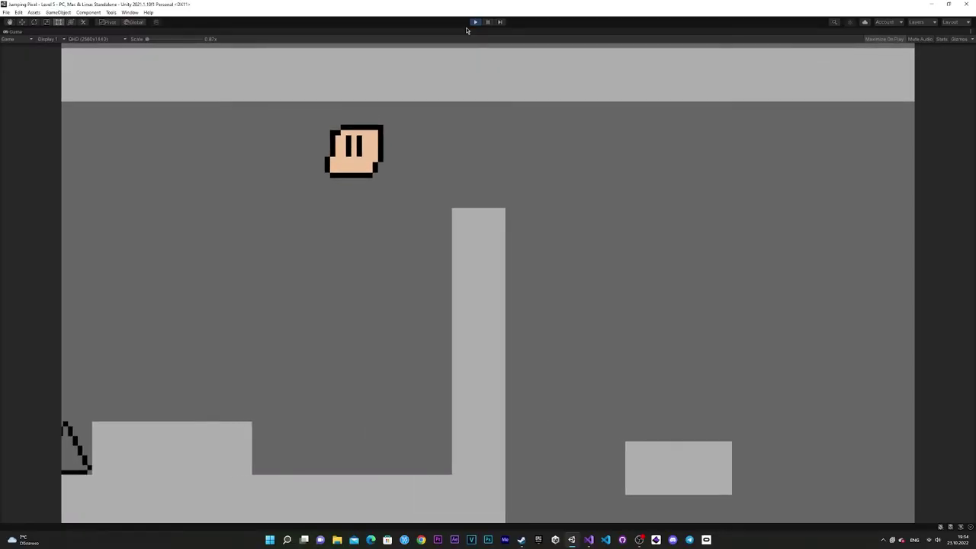
{"action": "key", "text": "space"}
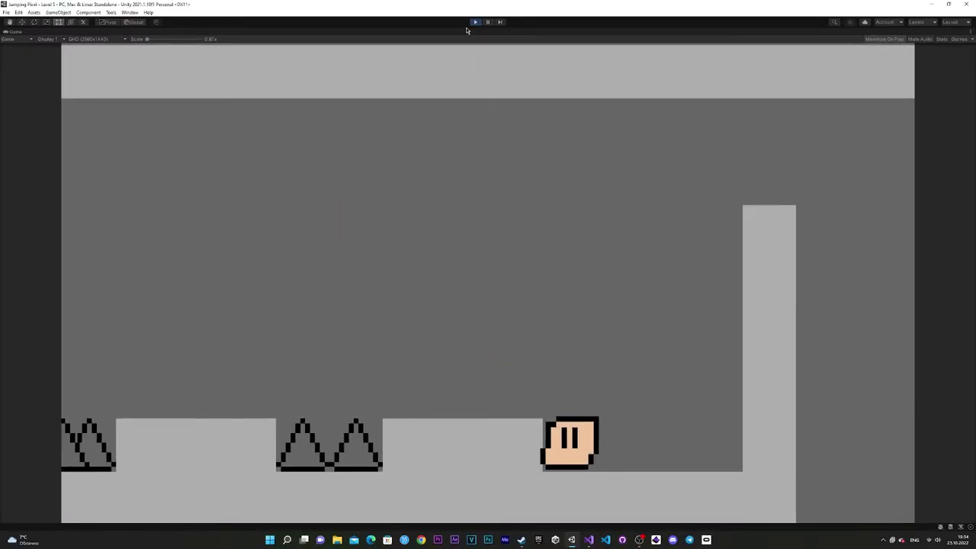
{"action": "key", "text": "space"}
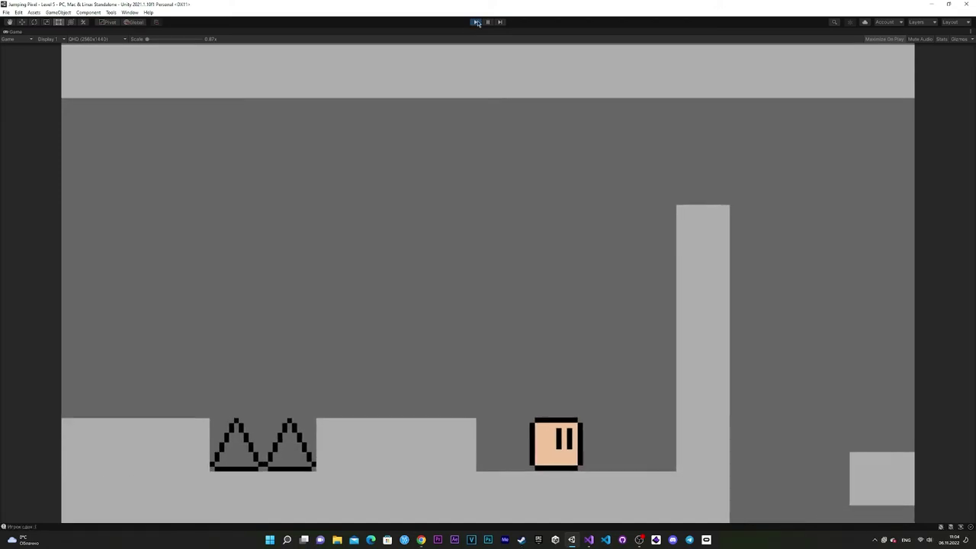
{"action": "key", "text": "space"}
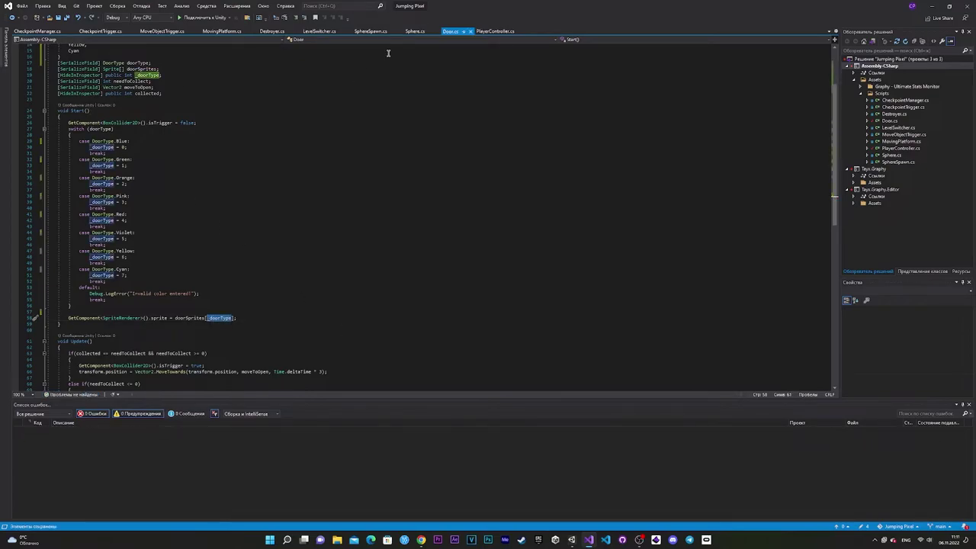
- Switch from Door.cs to Sphere.cs and select the field declarations on lines 7–9
{"action": "left_click", "coordinate": [423, 33]}
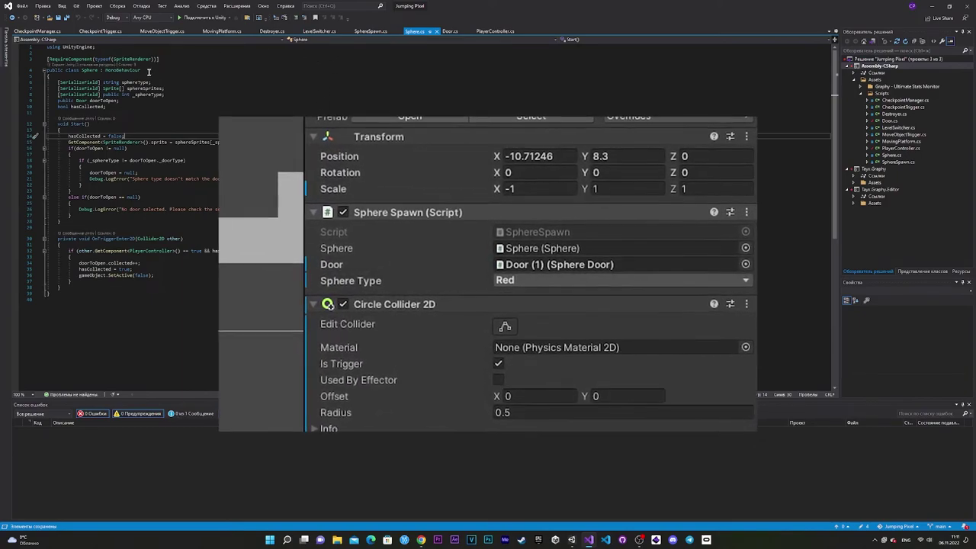
{"action": "left_click_drag", "start_coordinate": [58, 81], "coordinate": [153, 95]}
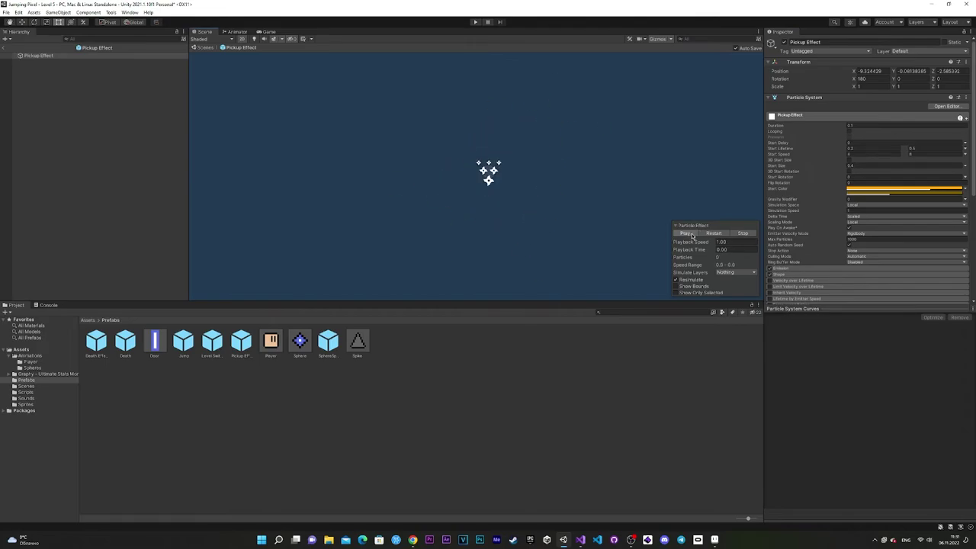
- Pick the Pickup Effect start colour, jump across the floating platforms, then reposition the red and tan squares
{"action": "left_click", "coordinate": [902, 193]}
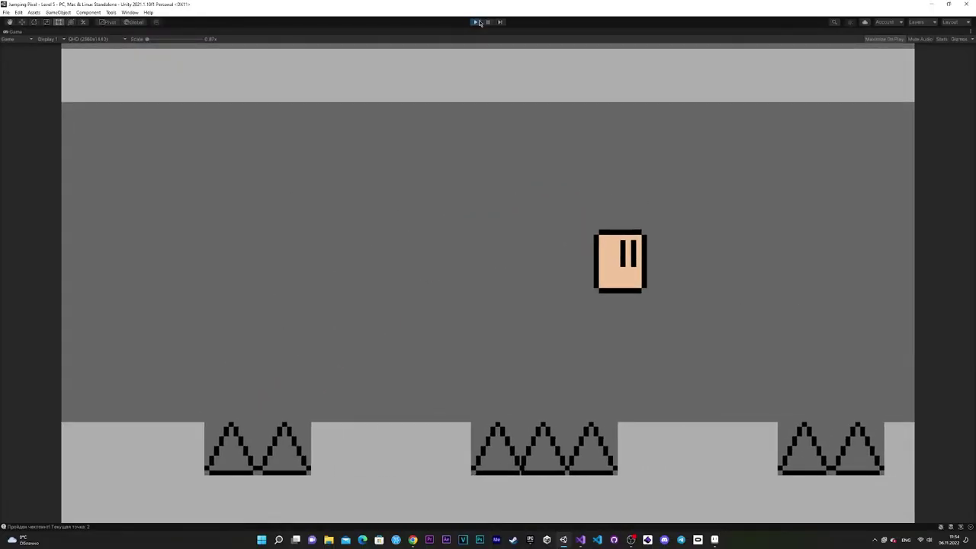
{"action": "key", "text": "space"}
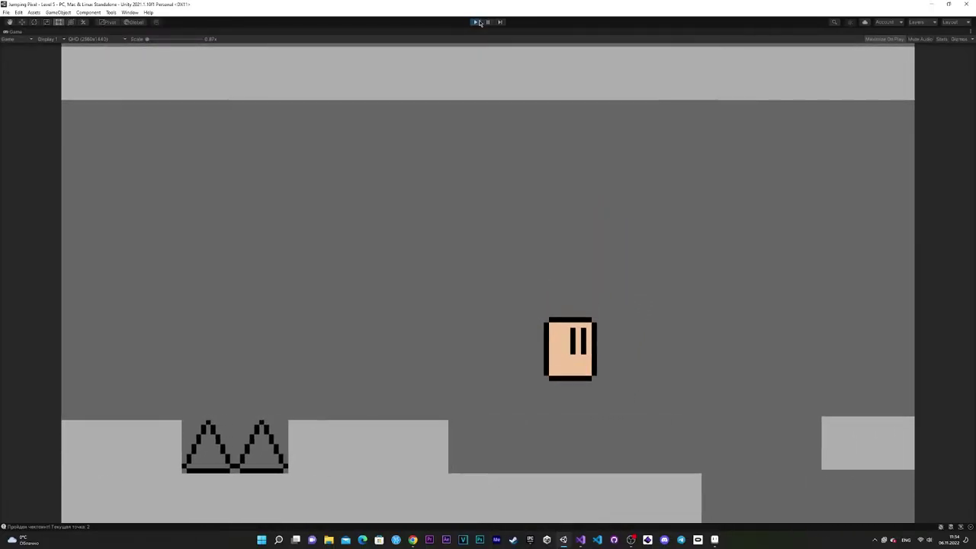
{"action": "key", "text": "space"}
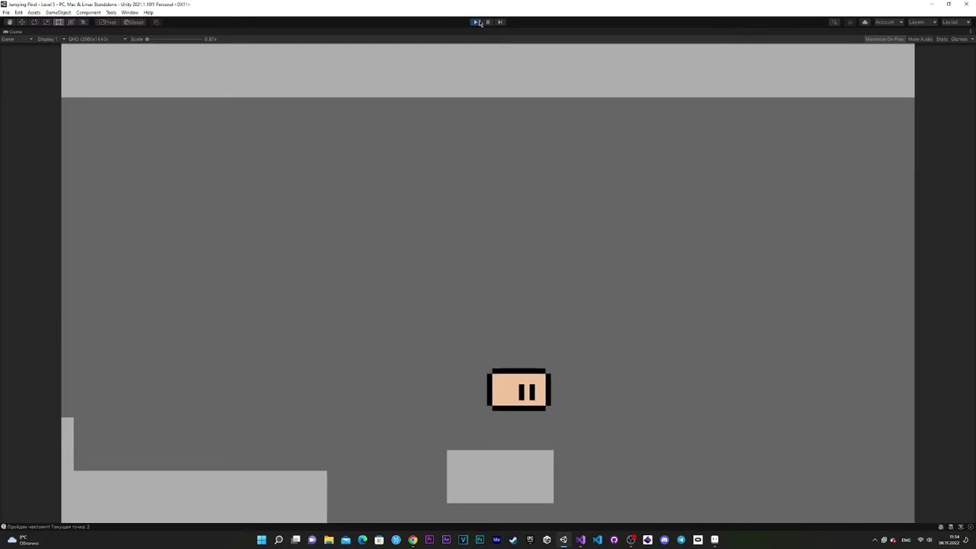
{"action": "key", "text": "space"}
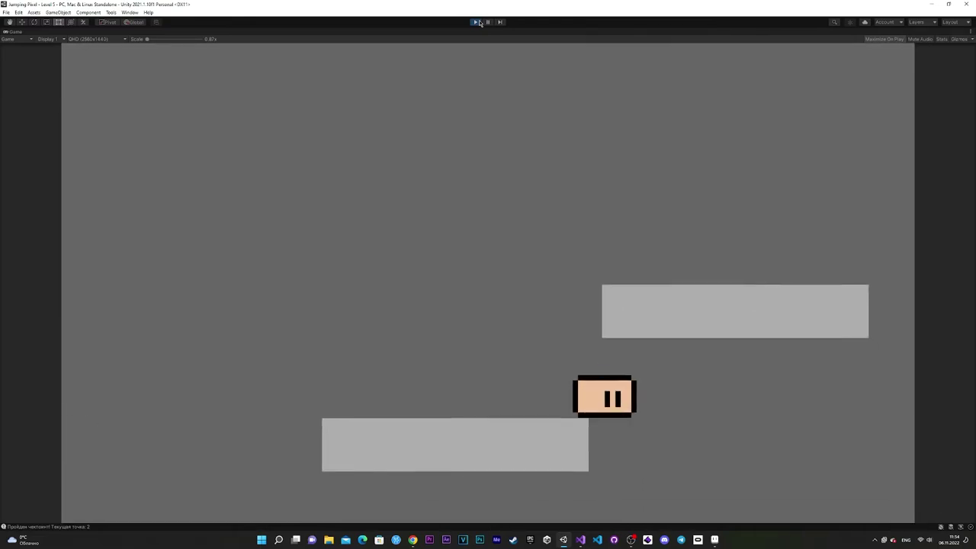
{"action": "key", "text": "space"}
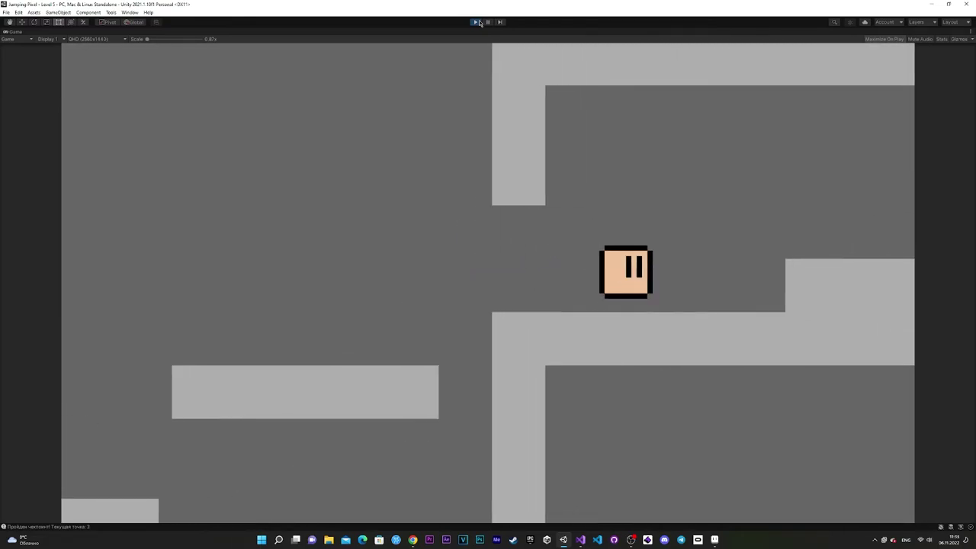
{"action": "key", "text": "space"}
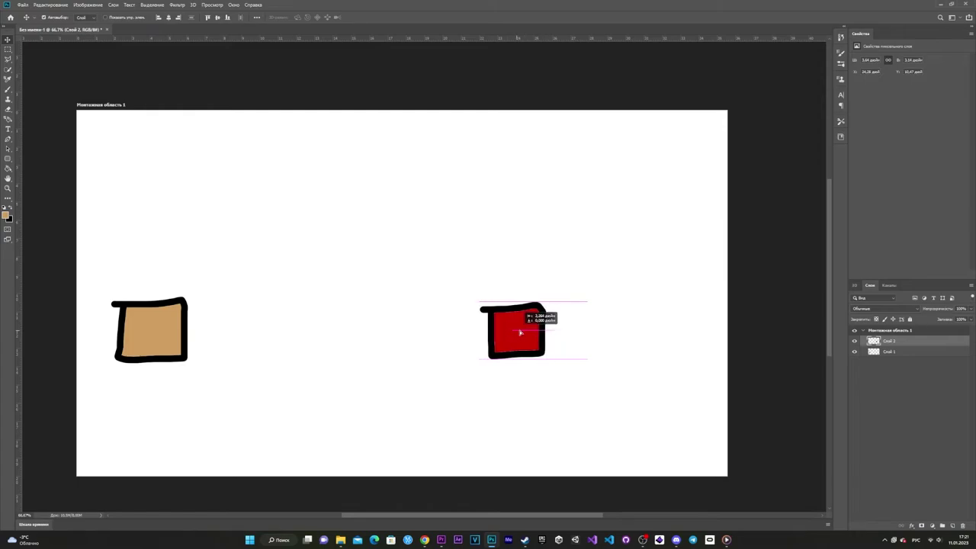
{"action": "mouse_move", "coordinate": [520, 332]}
{"action": "left_mouse_down"}
{"action": "mouse_move", "coordinate": [593, 335]}
{"action": "mouse_move", "coordinate": [558, 328]}
{"action": "left_mouse_up"}
{"action": "left_click_drag", "start_coordinate": [164, 329], "coordinate": [355, 333]}
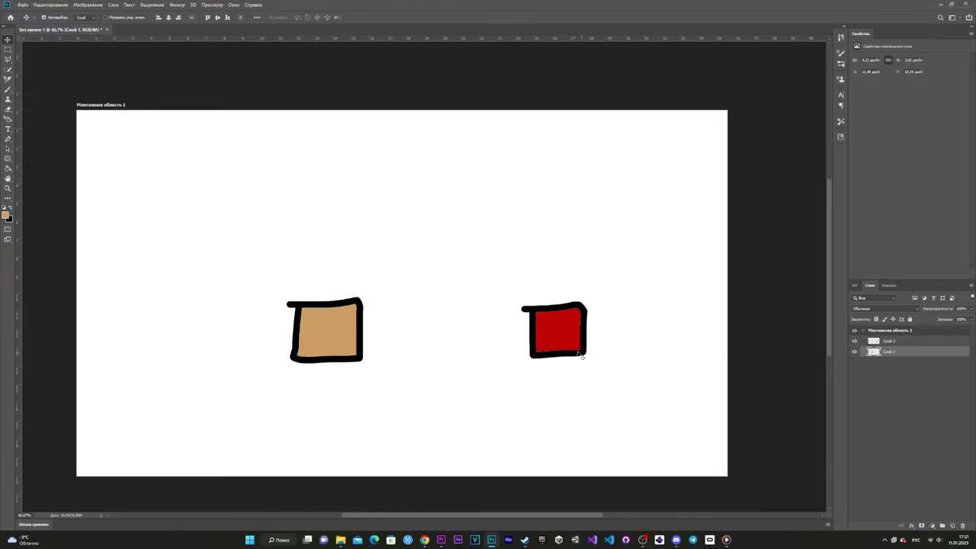
{"action": "left_click_drag", "start_coordinate": [410, 338], "coordinate": [381, 280]}
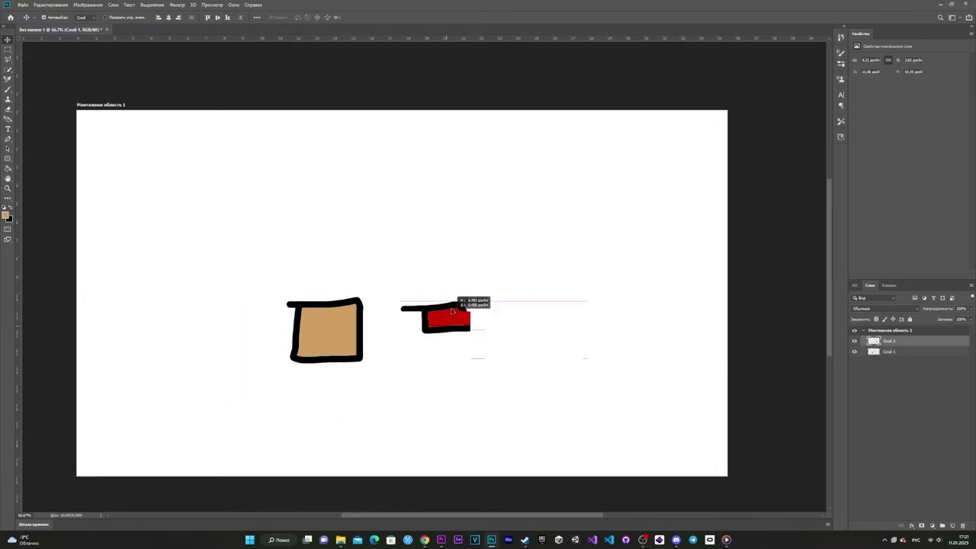
{"action": "left_click_drag", "start_coordinate": [452, 311], "coordinate": [105, 229]}
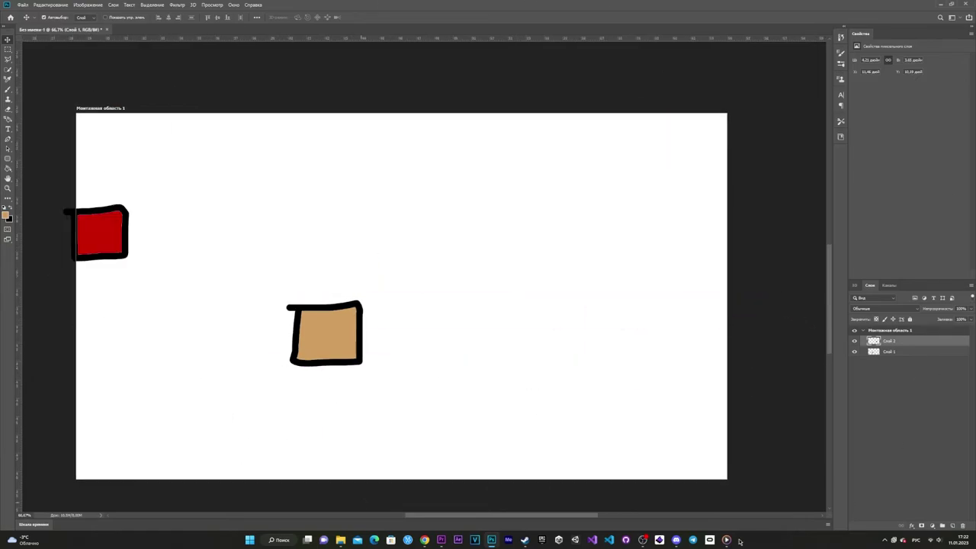
{"action": "key", "text": "ctrl+z"}
{"action": "left_click", "coordinate": [643, 540]}
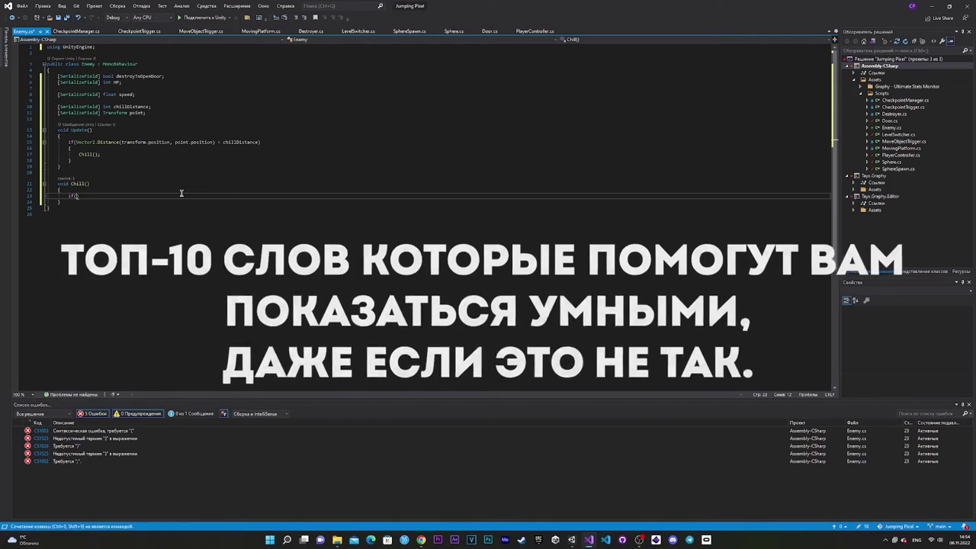
- In Chill(), type an if condition comparing transform.position.x against point
{"action": "type", "text": "(transform.position.x > p"}
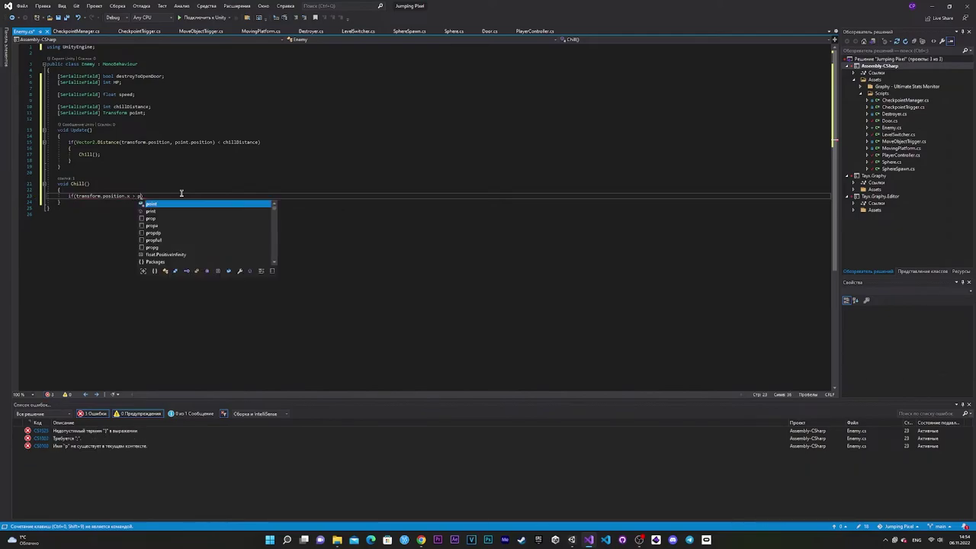
{"action": "type", "text": ".."}
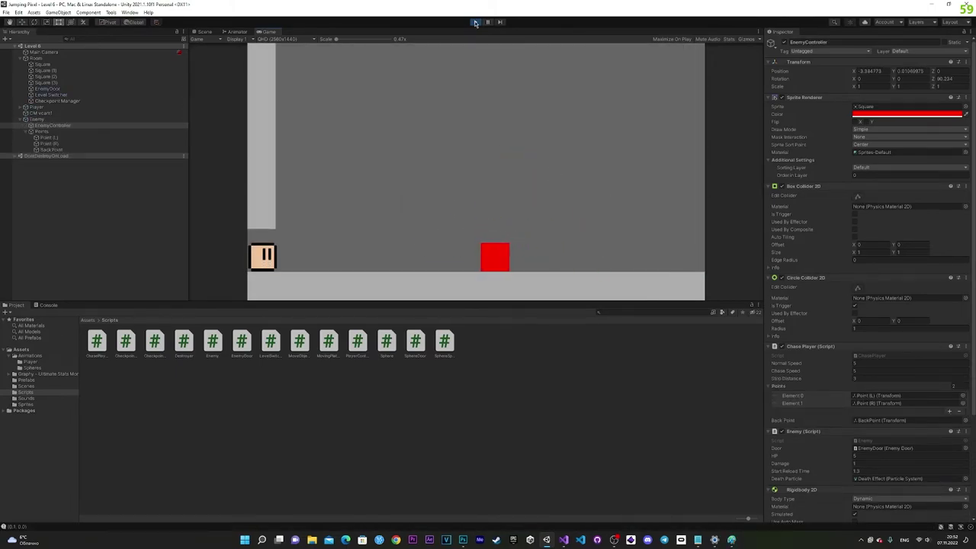
- Restart the level and run the player left and right until the red enemy catches it
{"action": "scroll", "coordinate": [973, 233], "scroll_direction": "down", "scroll_amount": 3}
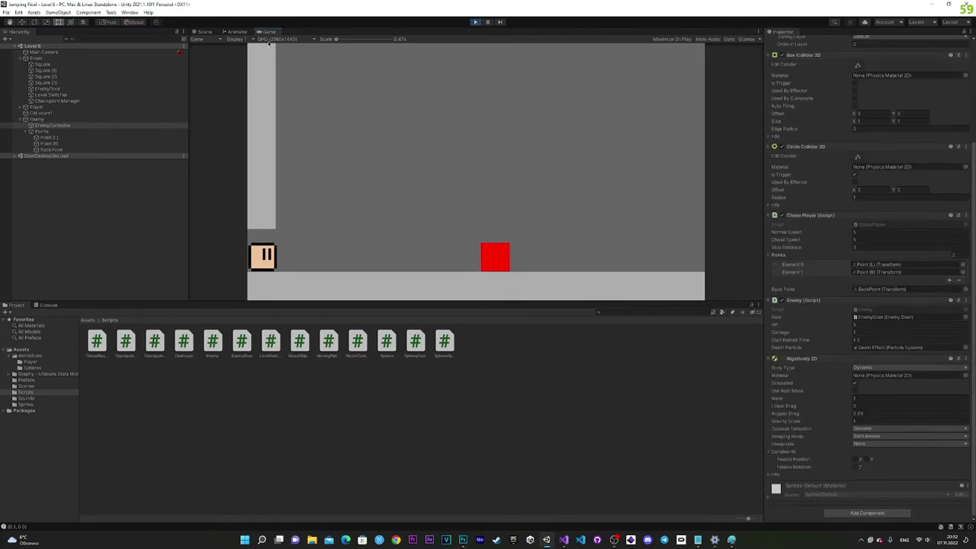
{"action": "left_click", "coordinate": [475, 21]}
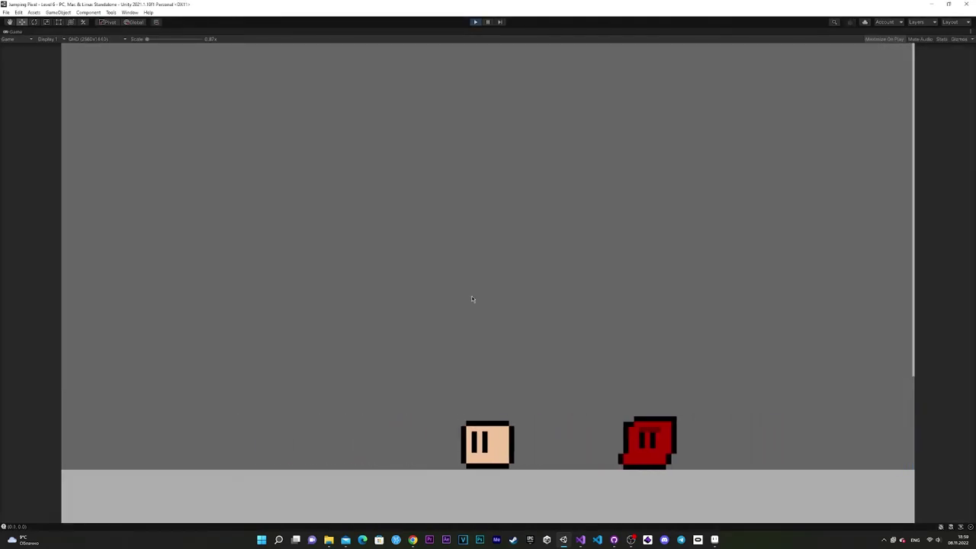
{"action": "key", "text": "Left"}
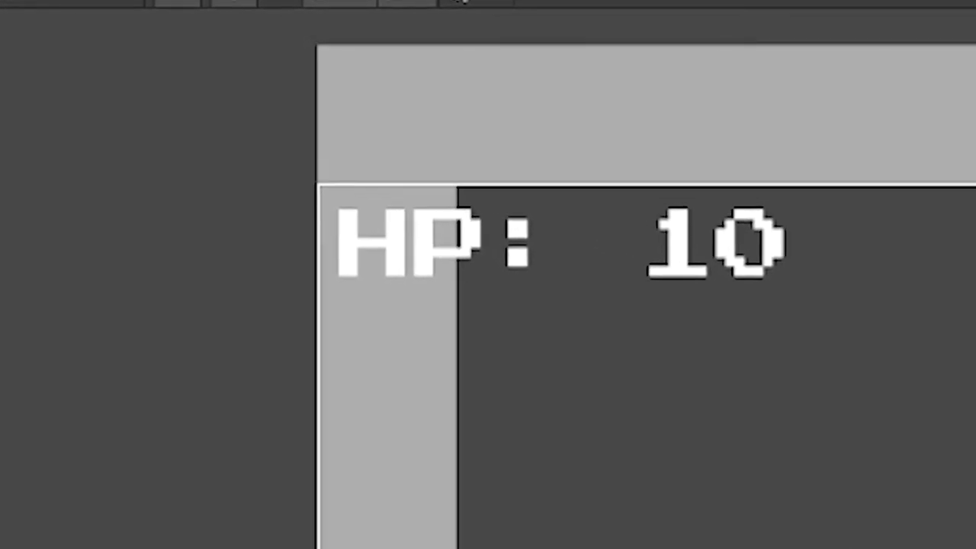
{"action": "key", "text": "Right"}
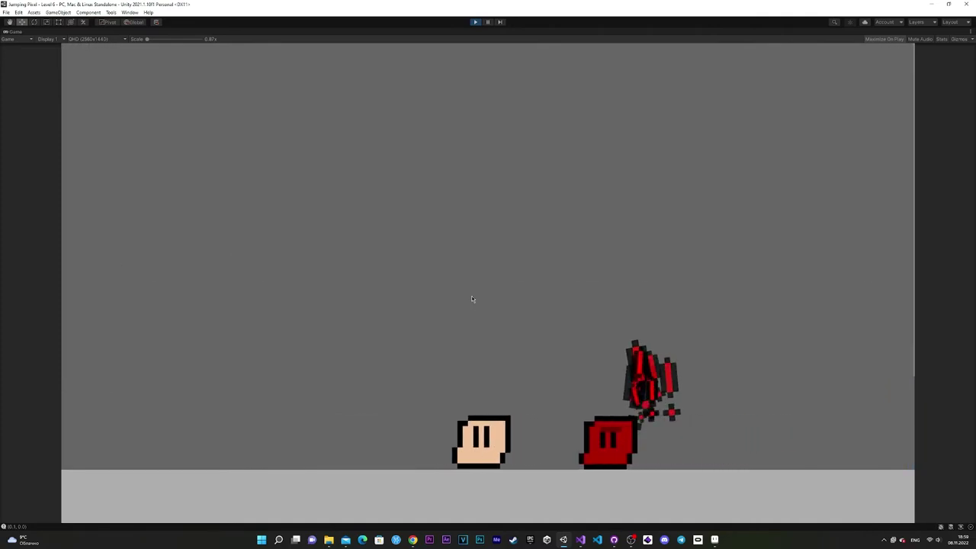
{"action": "key", "text": "Left"}
{"action": "key", "text": "Right"}
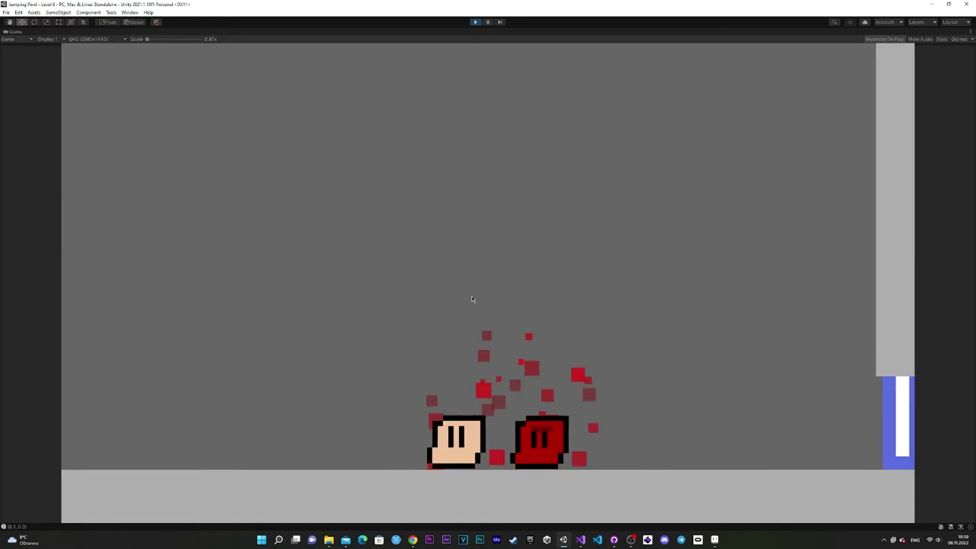
{"action": "key", "text": "Left"}
{"action": "key", "text": "Right"}
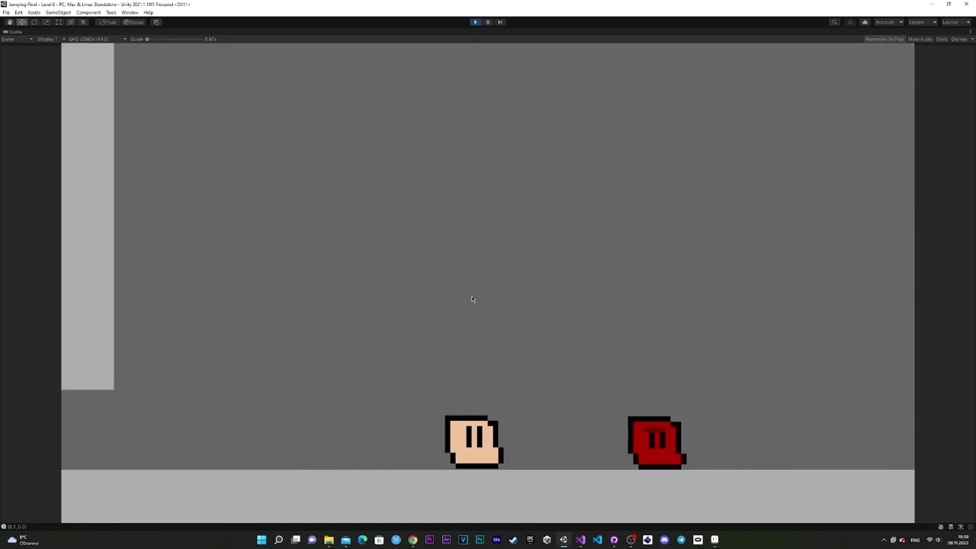
- Stop the game and open the ChasePlayer script in Visual Studio
{"action": "left_click", "coordinate": [475, 21]}
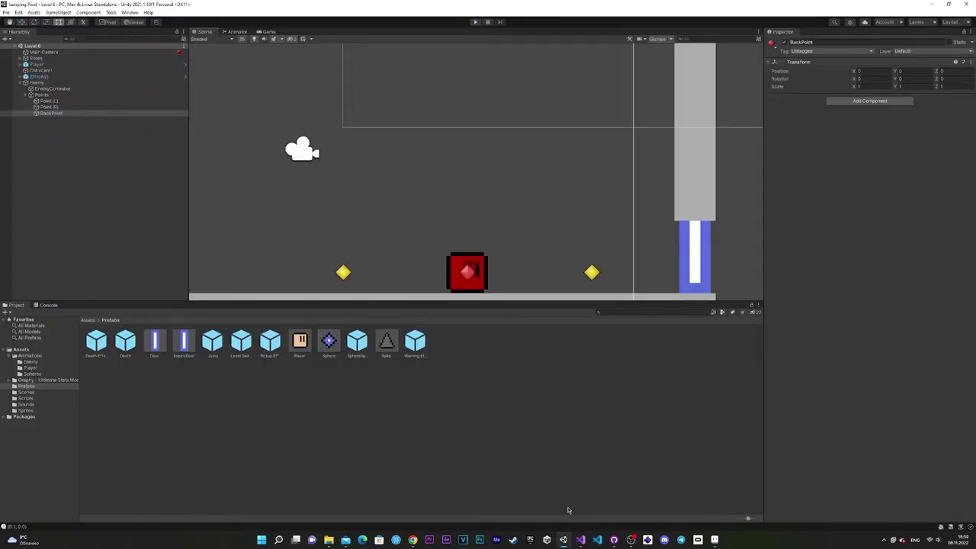
{"action": "left_click", "coordinate": [580, 539]}
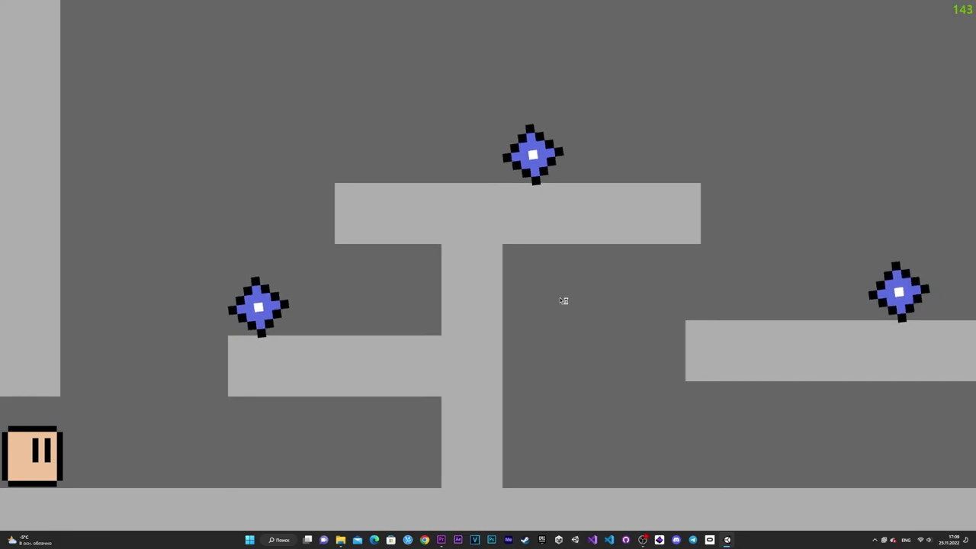
{"action": "key", "text": "alt+Tab"}
- Return to the Jumping Pixel window and hide the OBS recorder
{"action": "left_click", "coordinate": [366, 204]}
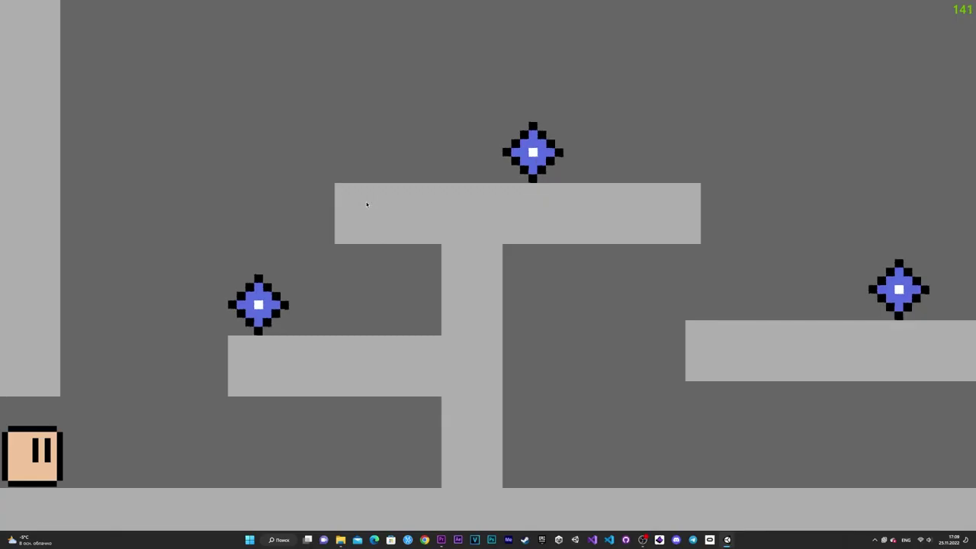
{"action": "key", "text": "alt+Tab"}
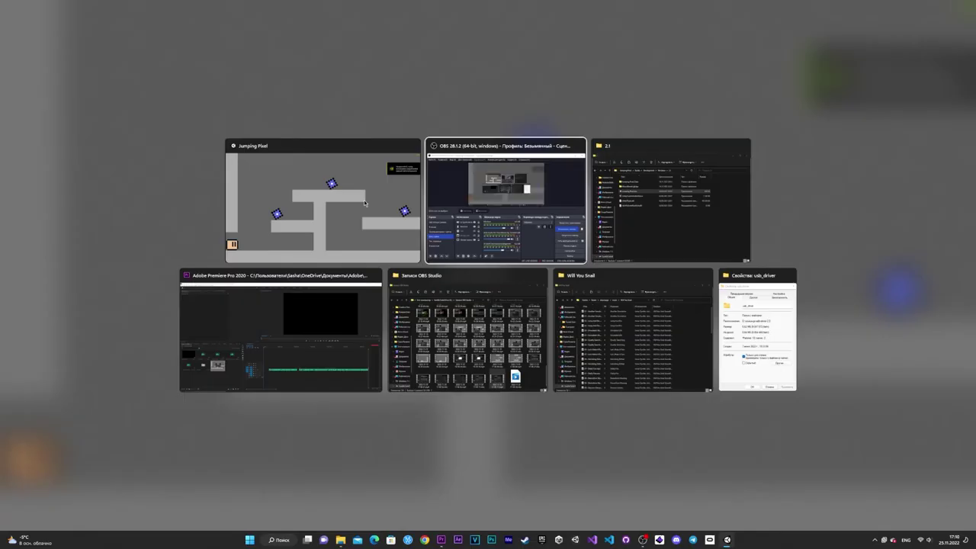
{"action": "left_click", "coordinate": [339, 212]}
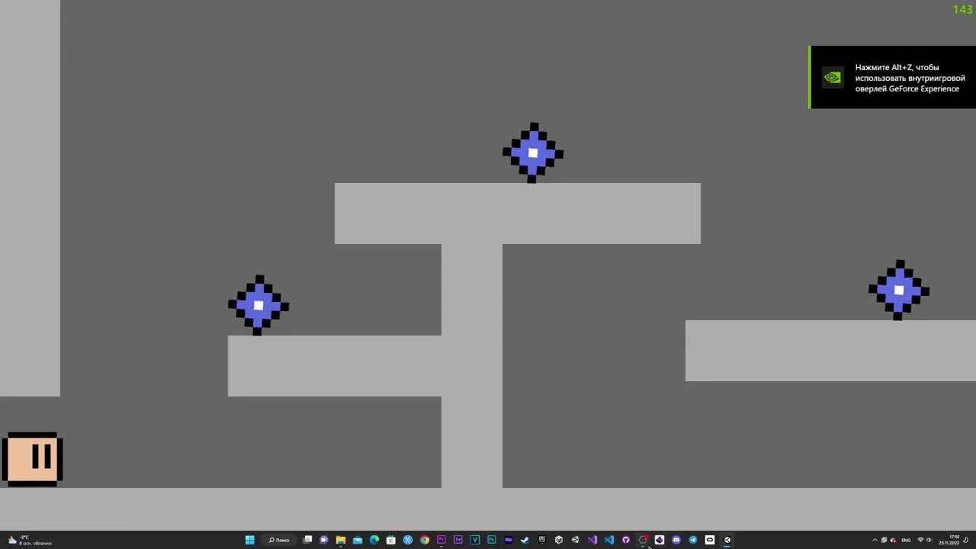
{"action": "left_click", "coordinate": [710, 540]}
{"action": "left_click", "coordinate": [727, 539]}
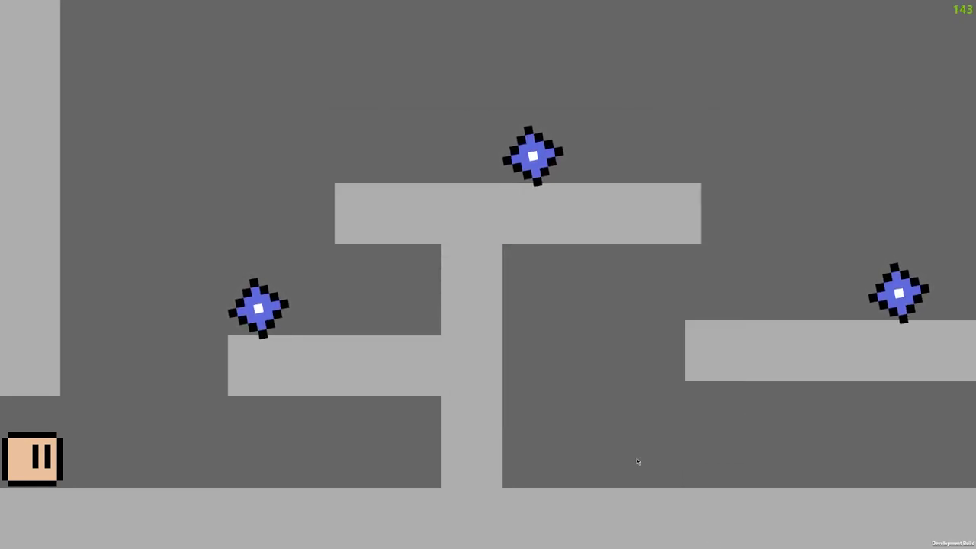
- Jump and run the player across the platforms down to the lower ledge
{"action": "key", "text": "Right"}
{"action": "key", "text": "space"}
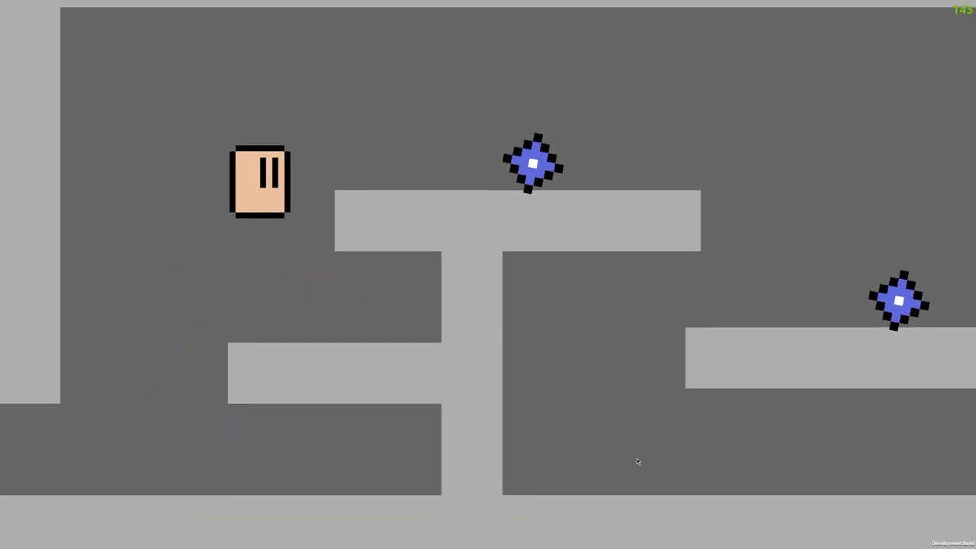
{"action": "key", "text": "Right"}
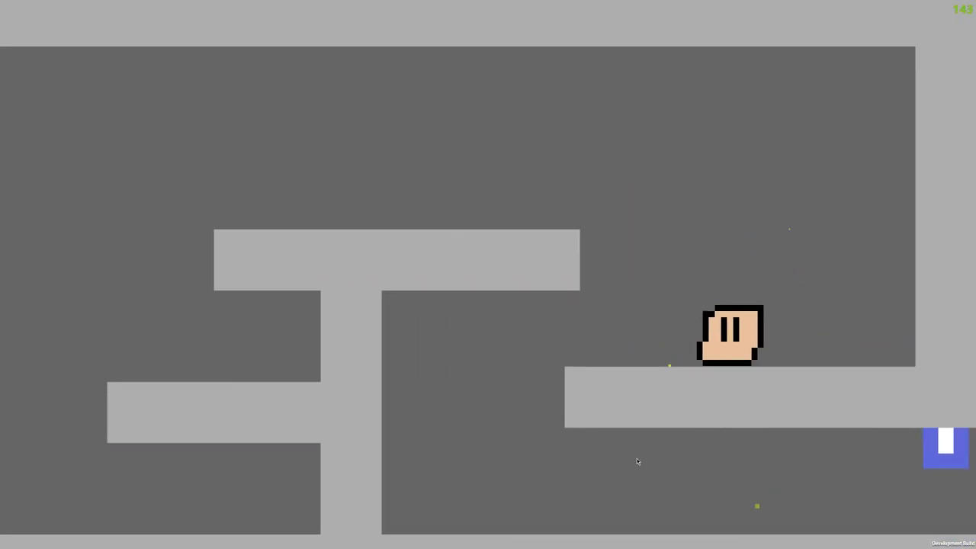
{"action": "key", "text": "Left"}
{"action": "key", "text": "Right"}
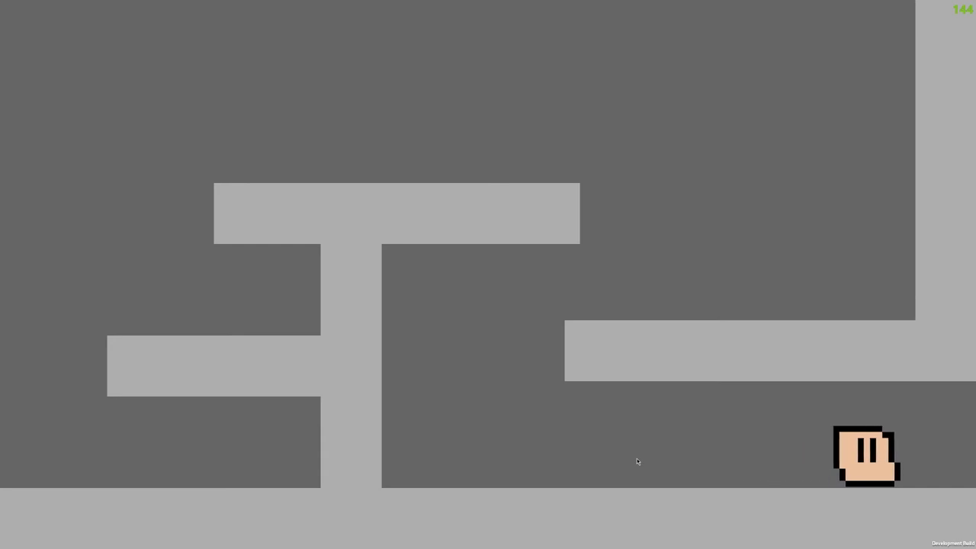
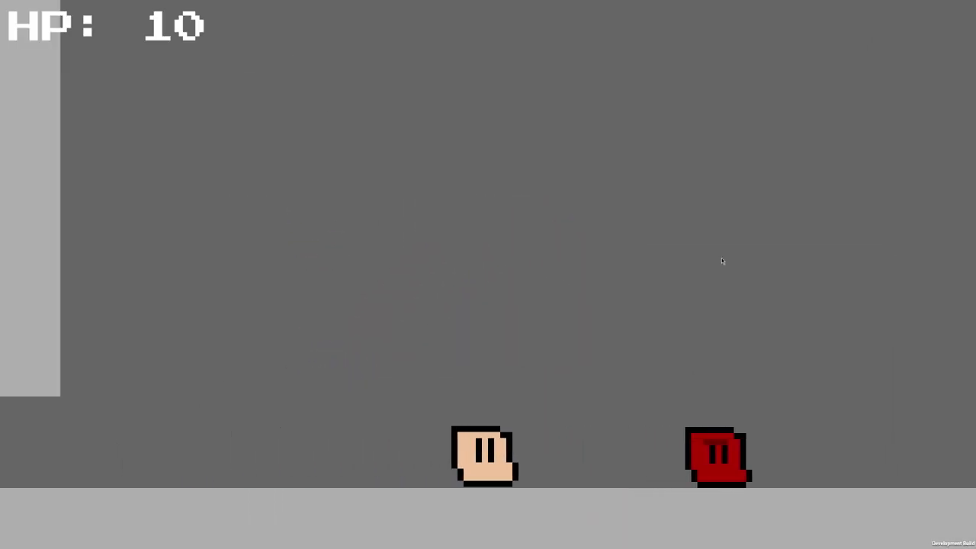
- Run right into the red enemy repeatedly until the HP counter drops from 10 to 5
{"action": "key", "text": "Right"}
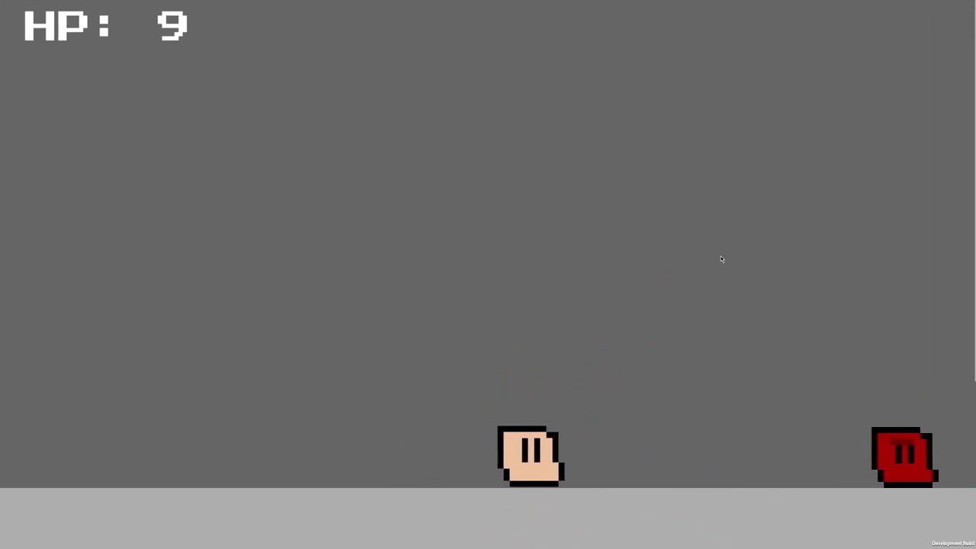
{"action": "key", "text": "Right"}
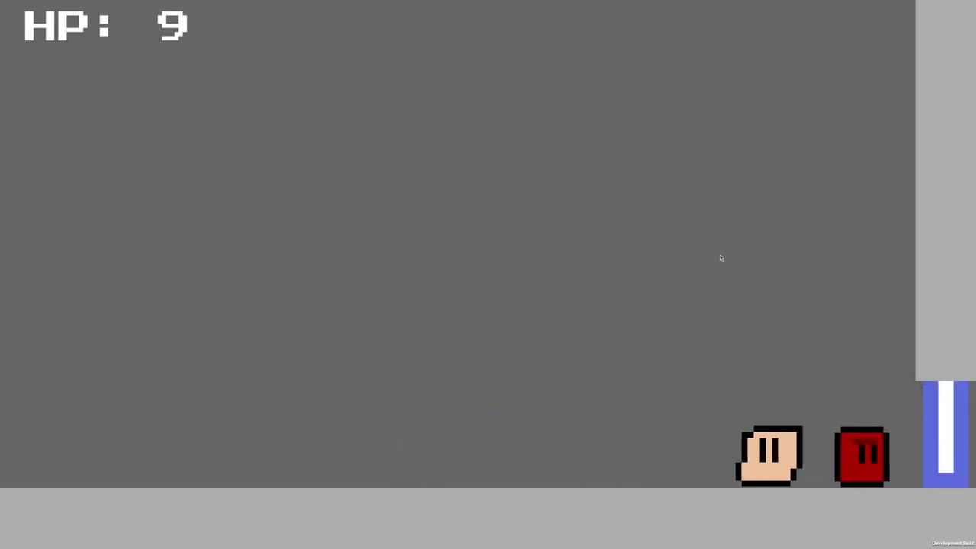
{"action": "key", "text": "Right"}
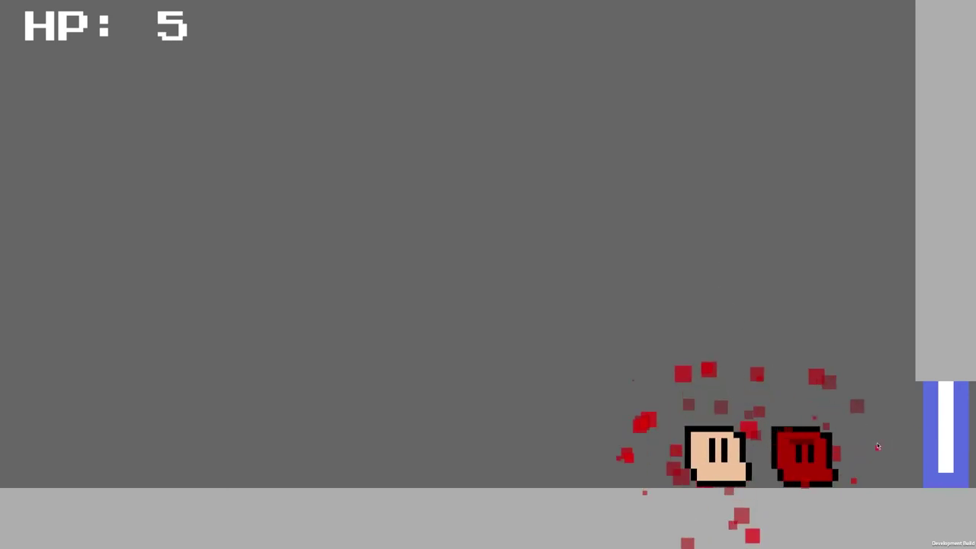
{"action": "key", "text": "Right"}
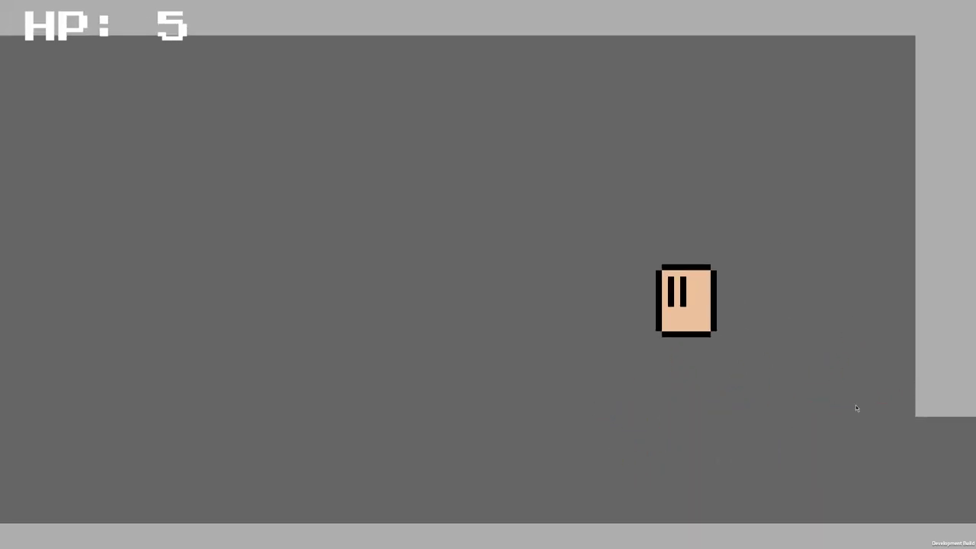
- Run and jump across the first grey room, from wall to wall, into the next room
{"action": "key", "text": "Left"}
{"action": "key", "text": "space"}
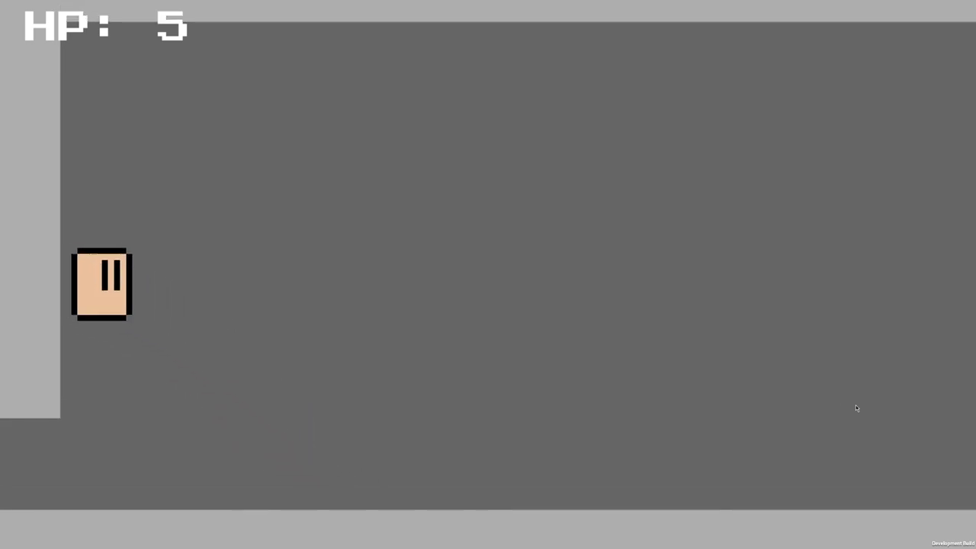
{"action": "key", "text": "Right"}
{"action": "key", "text": "space"}
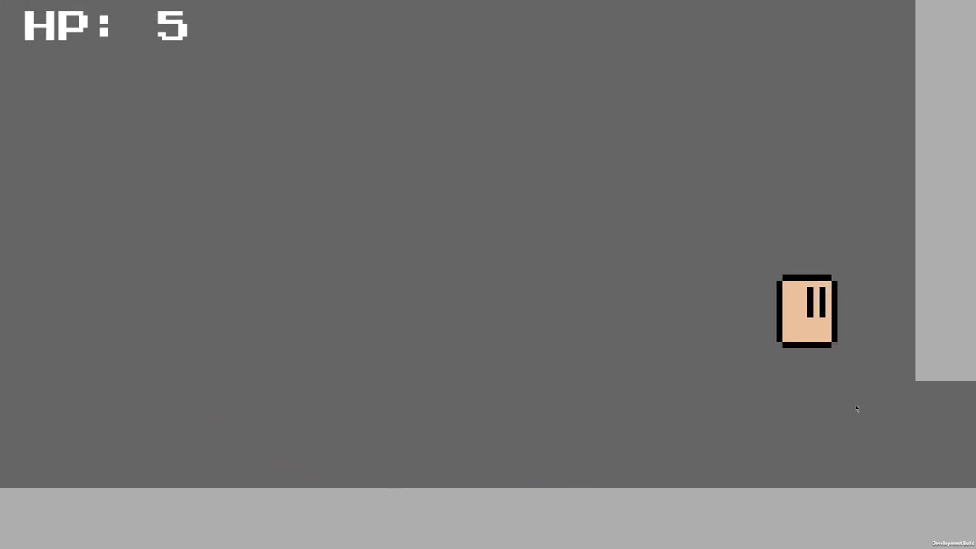
{"action": "key", "text": "Left"}
{"action": "key", "text": "Right"}
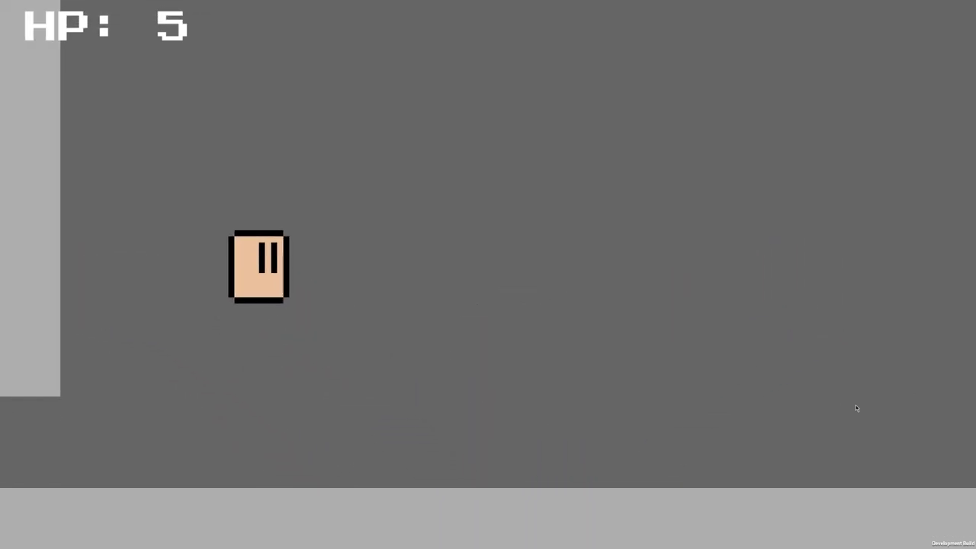
{"action": "key", "text": "space"}
- Zigzag left and right with jumps through the following grey room
{"action": "key", "text": "Left"}
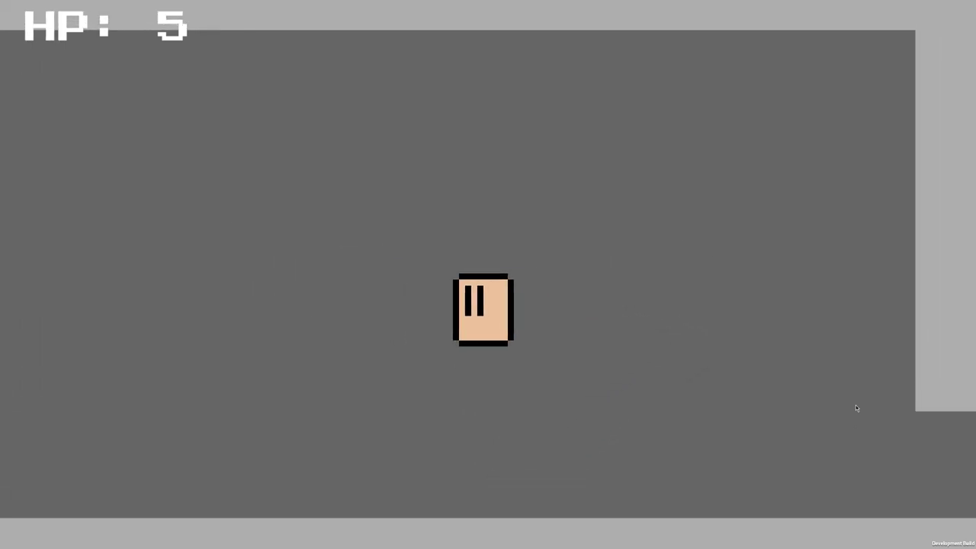
{"action": "key", "text": "space"}
{"action": "key", "text": "Right"}
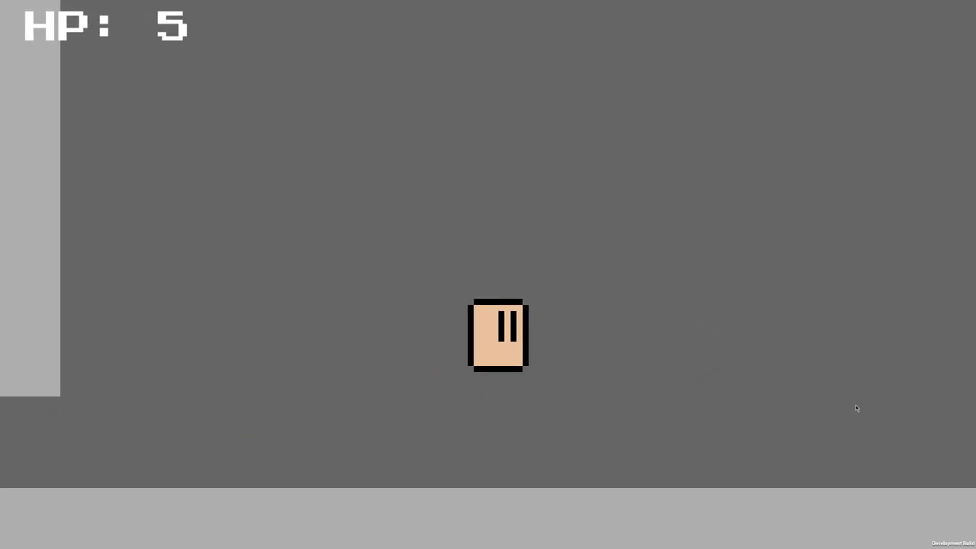
{"action": "key", "text": "space"}
{"action": "key", "text": "Left"}
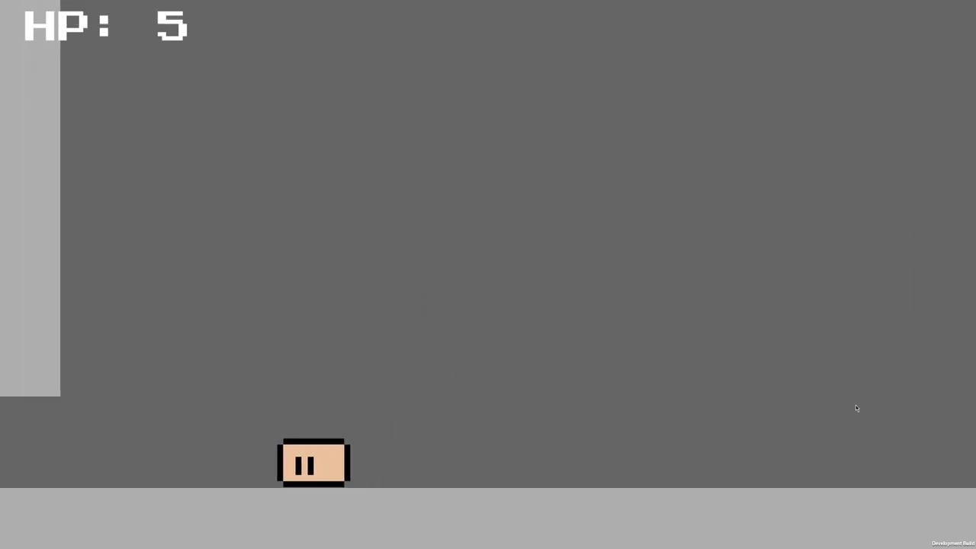
{"action": "key", "text": "space"}
{"action": "key", "text": "Right"}
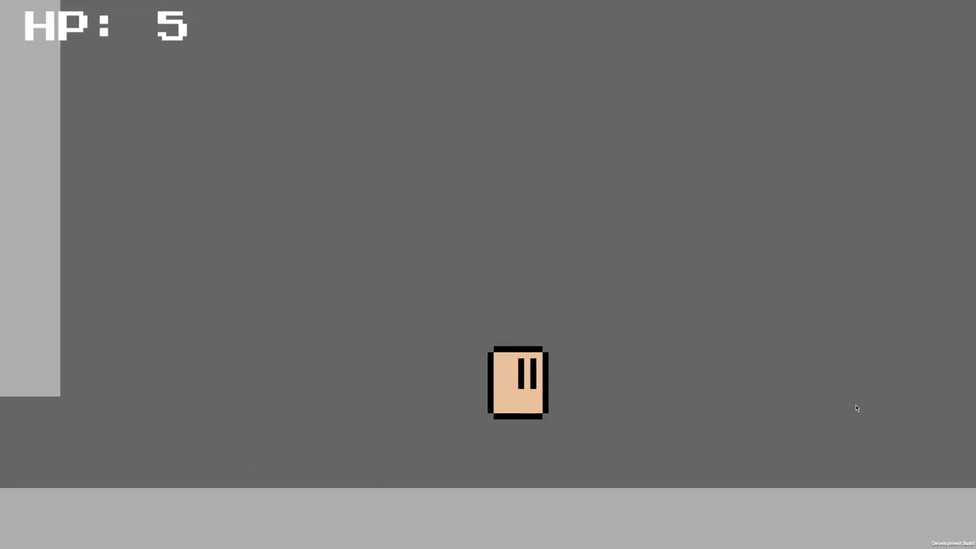
{"action": "key", "text": "space"}
- Keep jumping between walls through two more grey rooms, with HP staying at 5
{"action": "key", "text": "Left"}
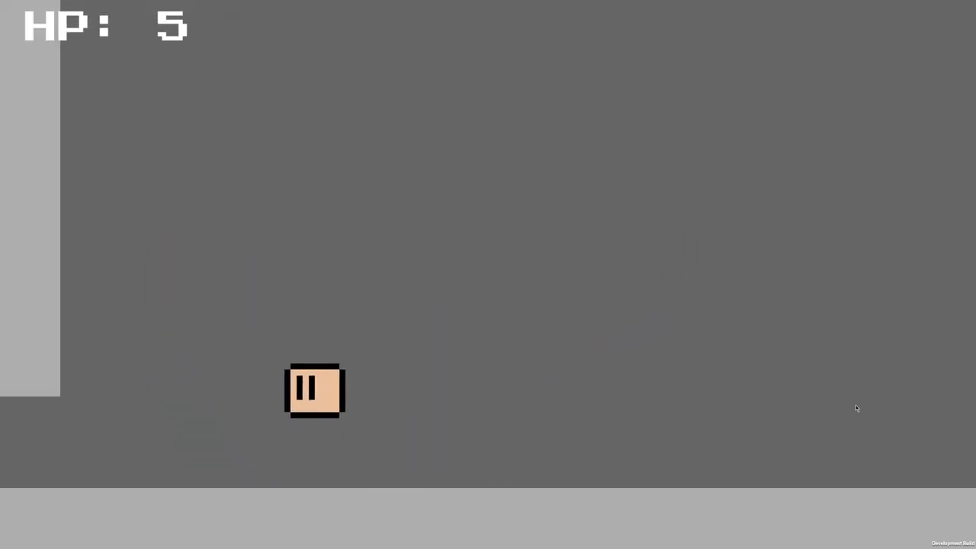
{"action": "key", "text": "space"}
{"action": "key", "text": "Right"}
{"action": "key", "text": "space"}
{"action": "key", "text": "Left"}
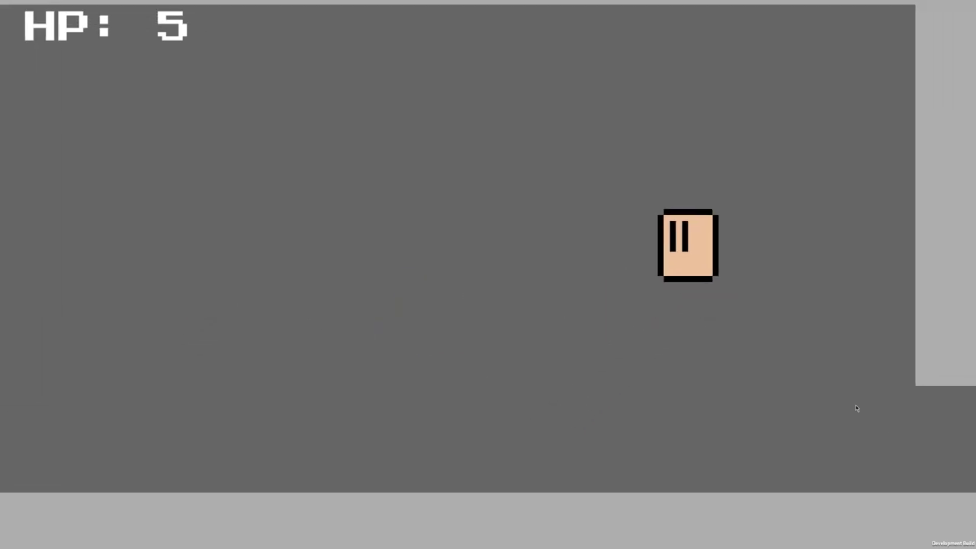
{"action": "key", "text": "space"}
{"action": "key", "text": "Right"}
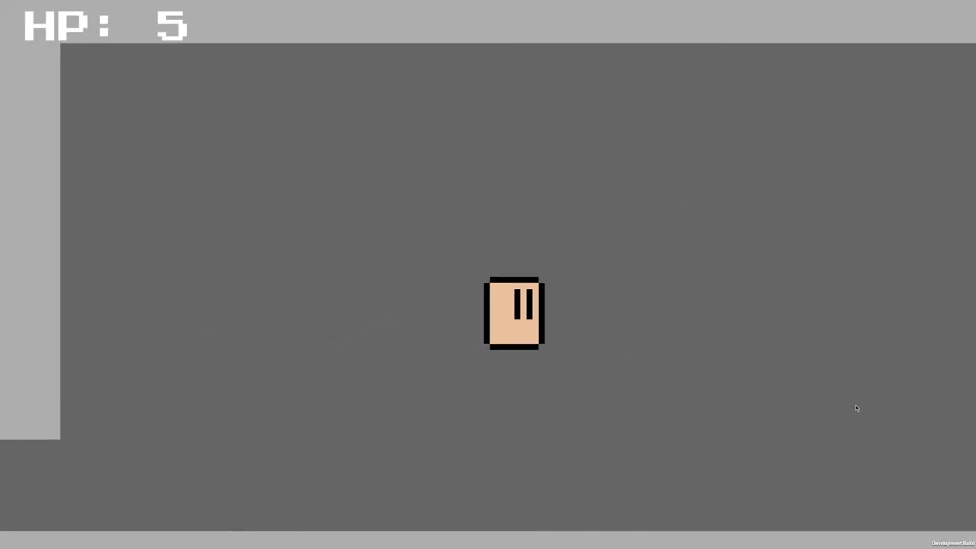
{"action": "key", "text": "space"}
{"action": "key", "text": "Left"}
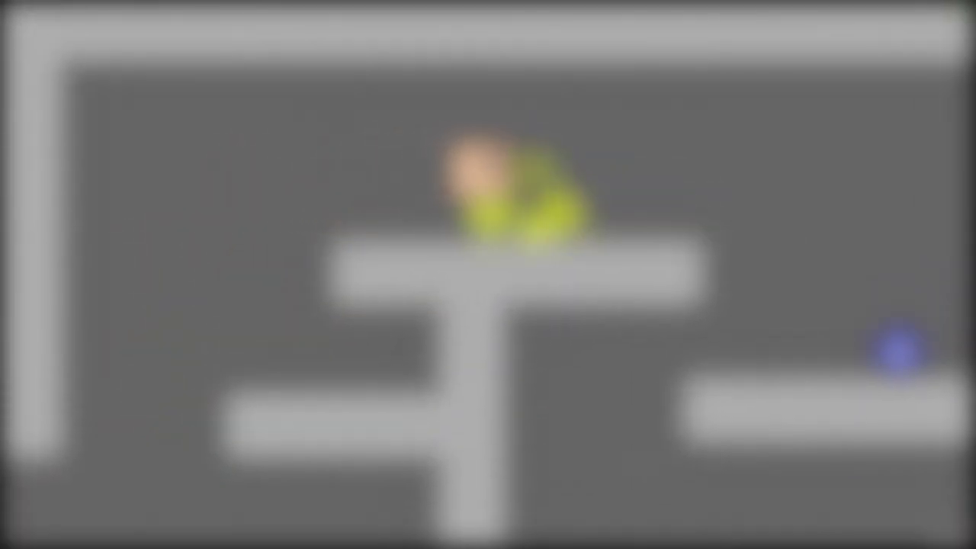
- Drop into the lower corridor, climb the platforms and collect the first blue pickups
{"action": "key", "text": "Right"}
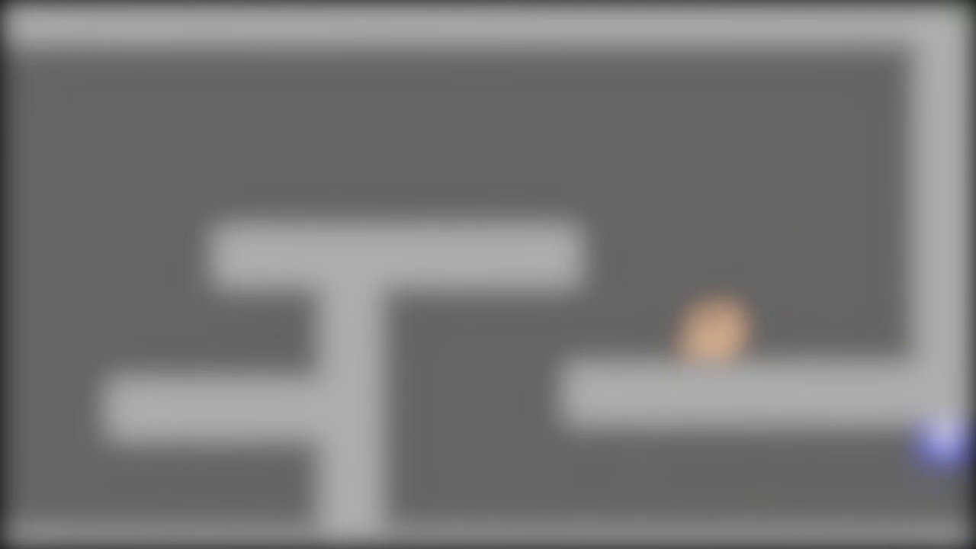
{"action": "key", "text": "Left"}
{"action": "key", "text": "Right"}
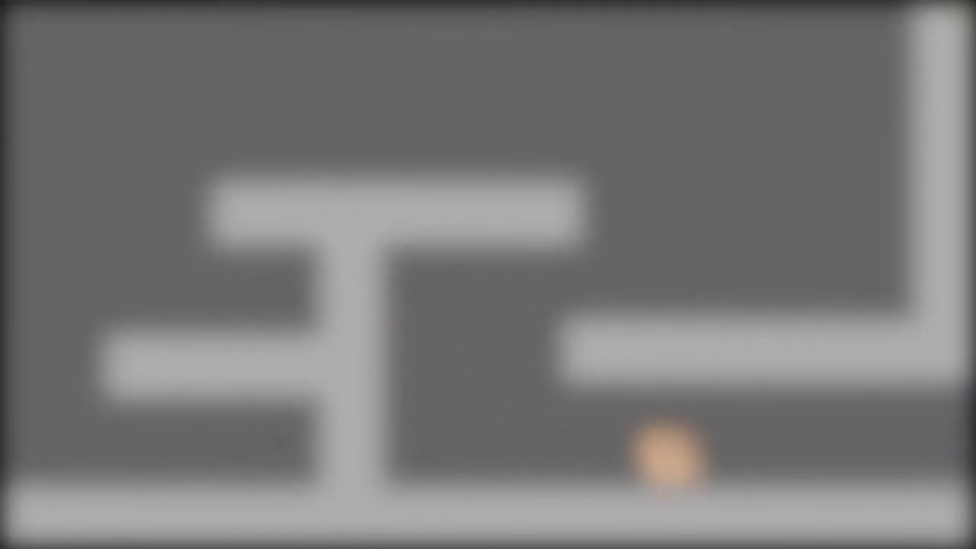
{"action": "key", "text": "Right"}
{"action": "key", "text": "space"}
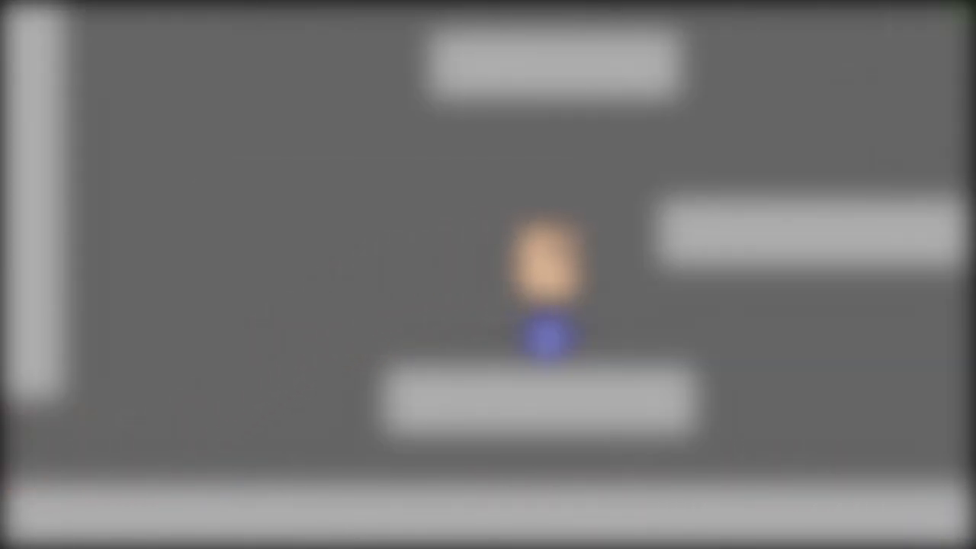
{"action": "key", "text": "space"}
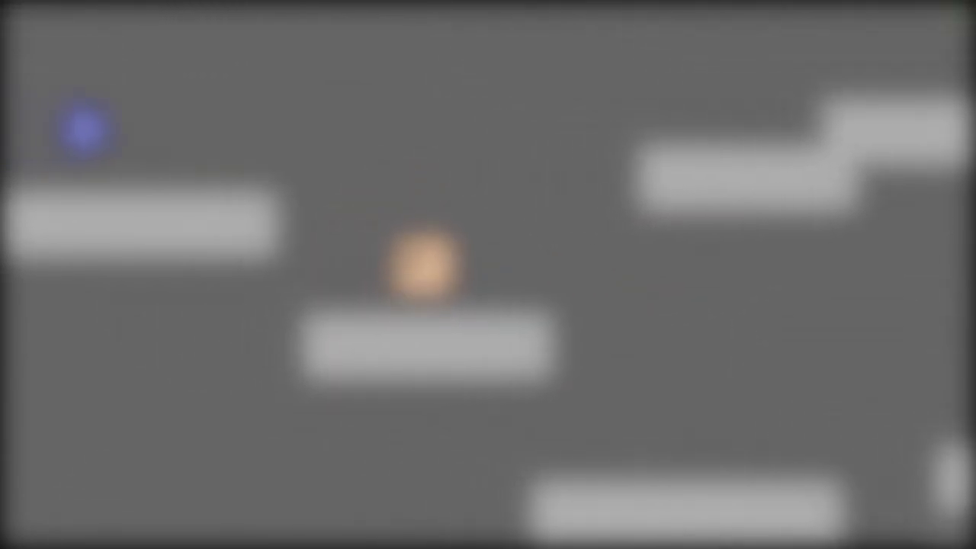
{"action": "key", "text": "Left"}
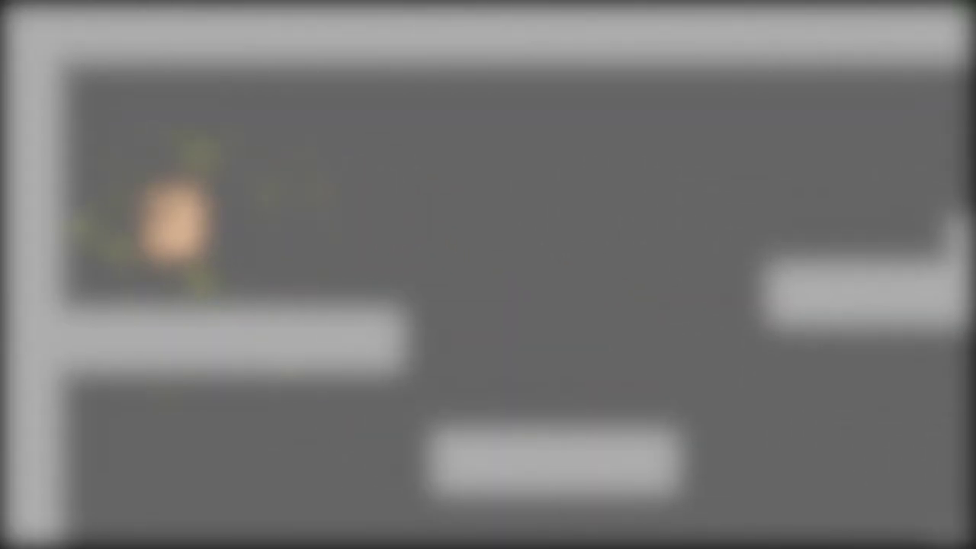
{"action": "key", "text": "space"}
{"action": "key", "text": "Right"}
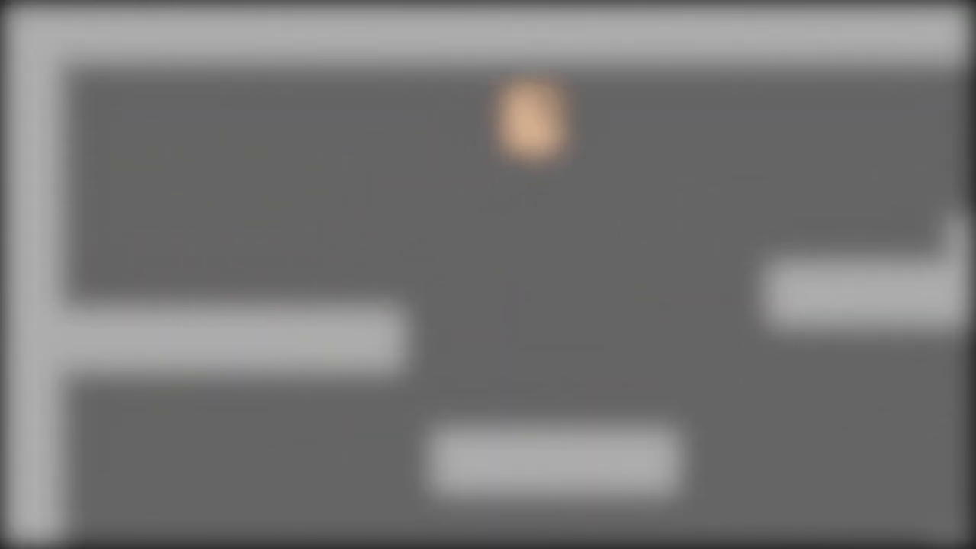
{"action": "key", "text": "Right"}
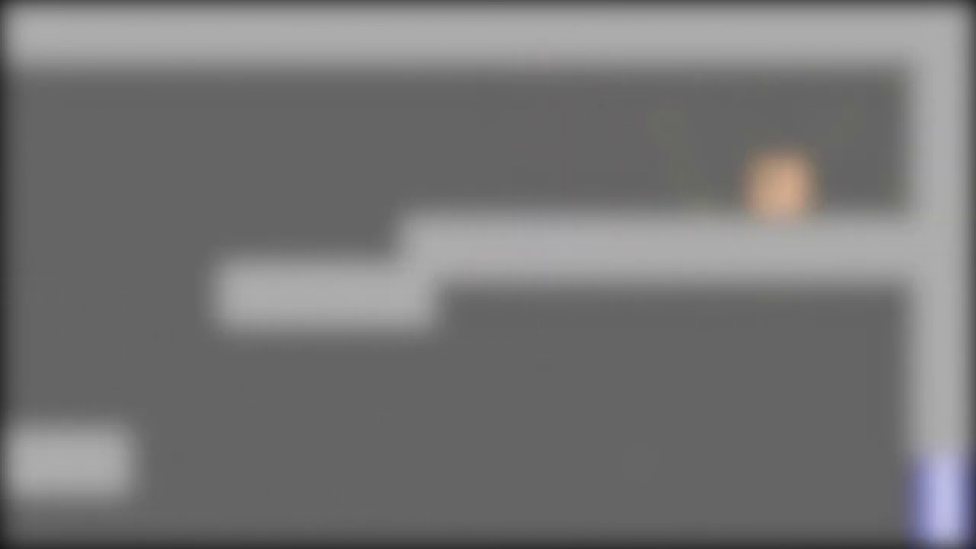
- Run down to the bottom floor, then jump up the higher platforms to grab another blue orb
{"action": "key", "text": "Right"}
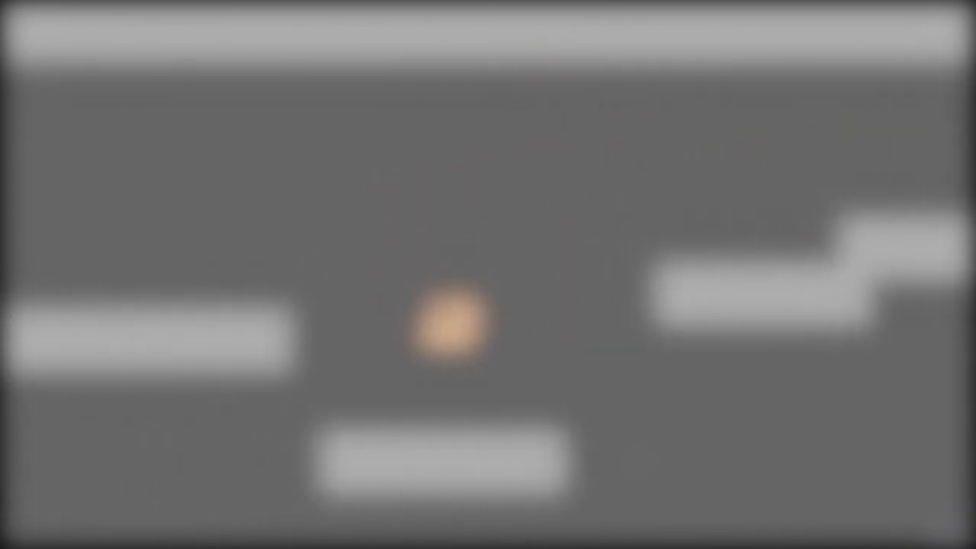
{"action": "key", "text": "Right"}
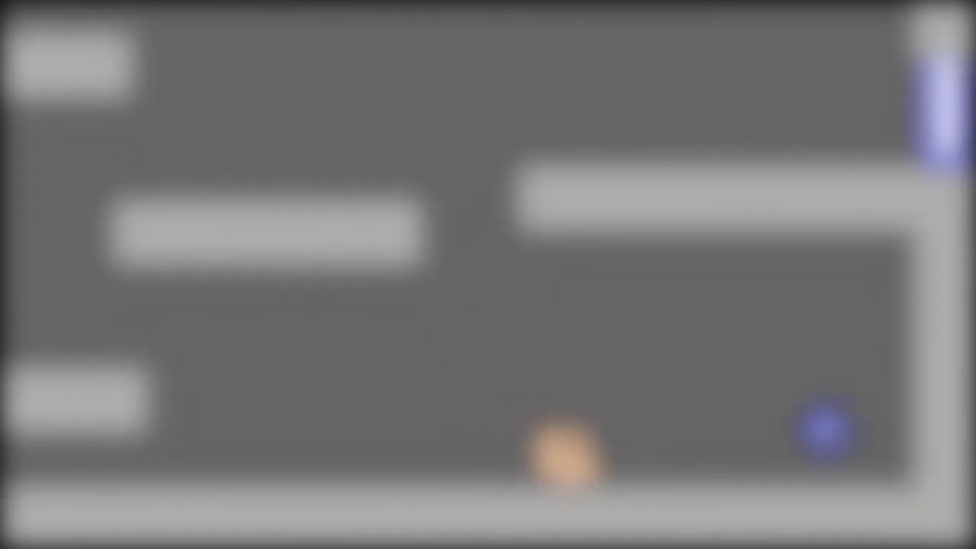
{"action": "key", "text": "Left"}
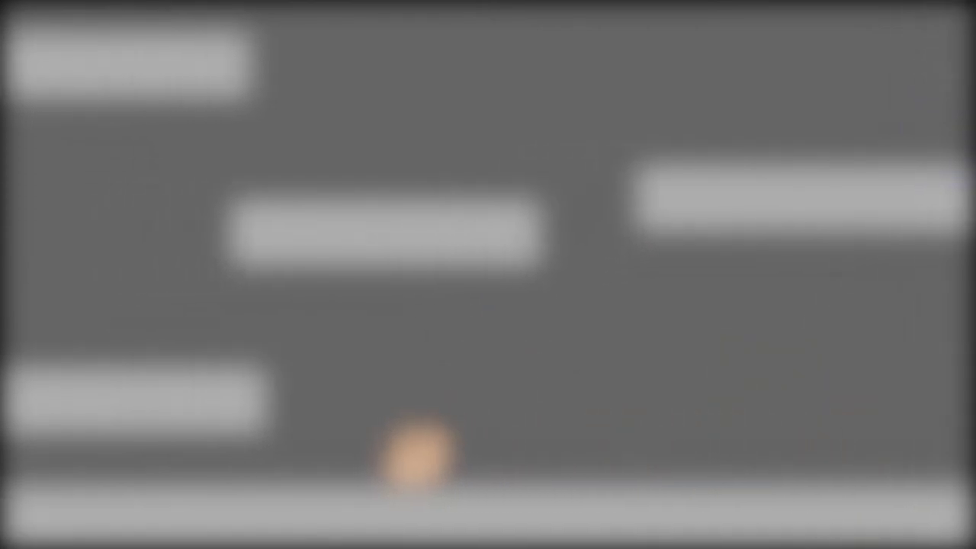
{"action": "key", "text": "Up"}
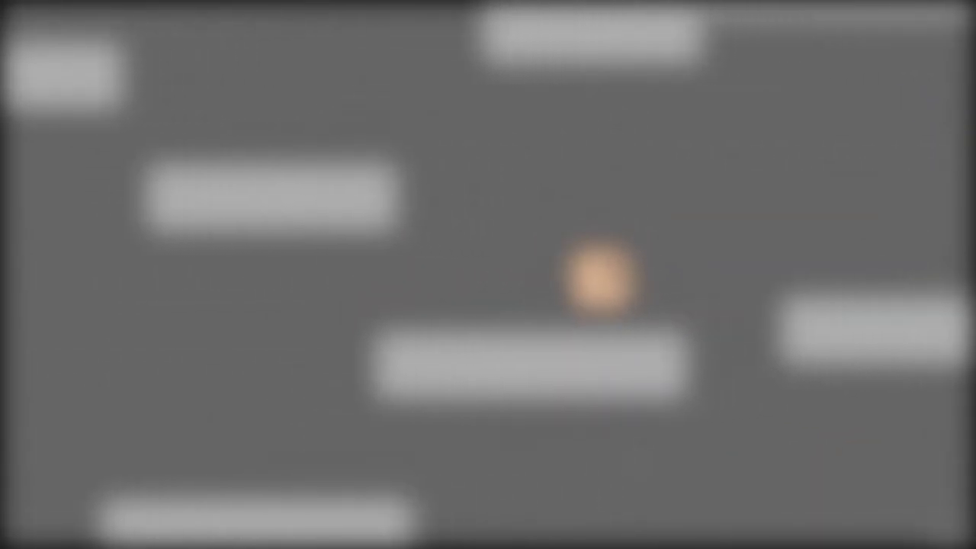
{"action": "key", "text": "Right"}
{"action": "key", "text": "Right"}
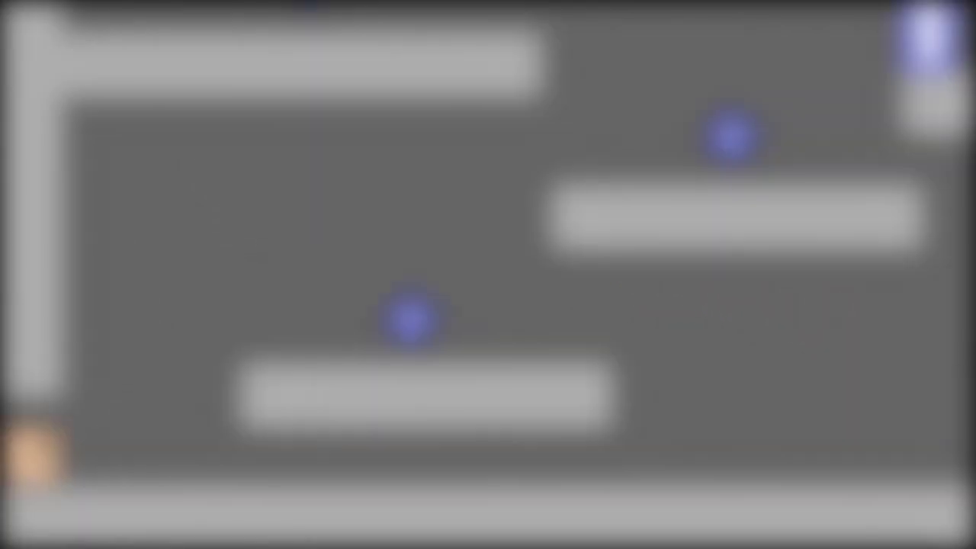
{"action": "key", "text": "Up"}
{"action": "key", "text": "Left"}
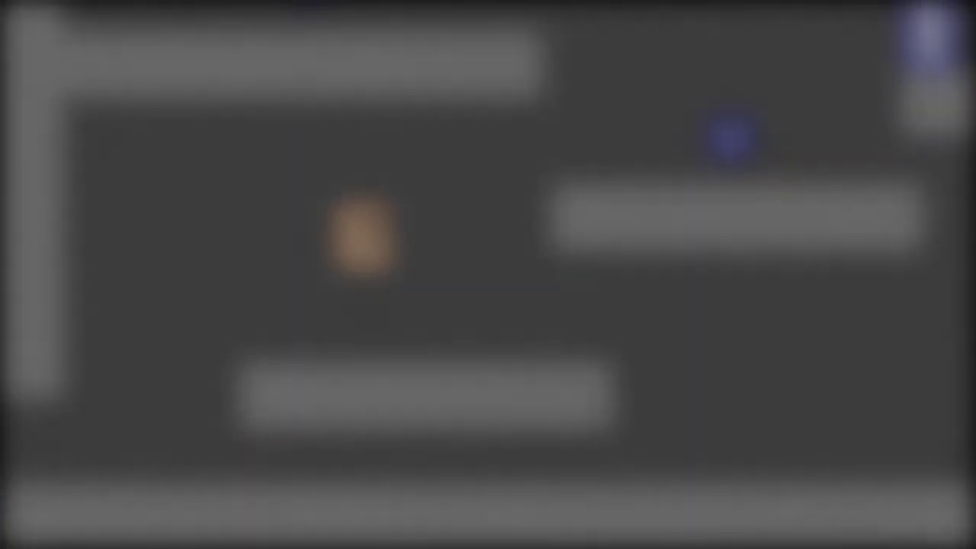